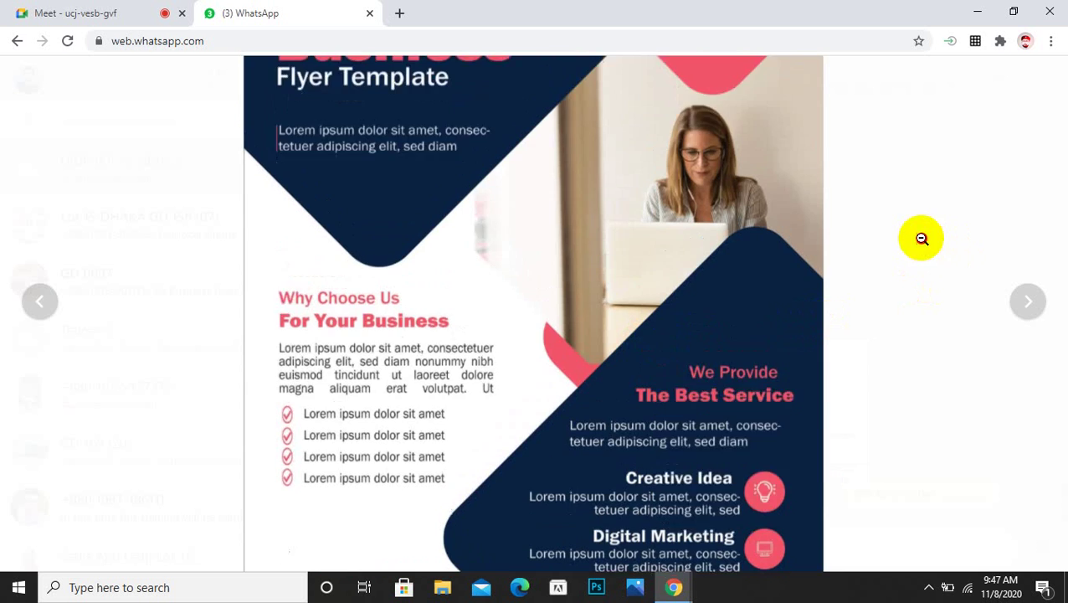
# - Examine the enlarged Creative Business flyer from its heading to the contact details and close the image
pyautogui.click(477, 377)
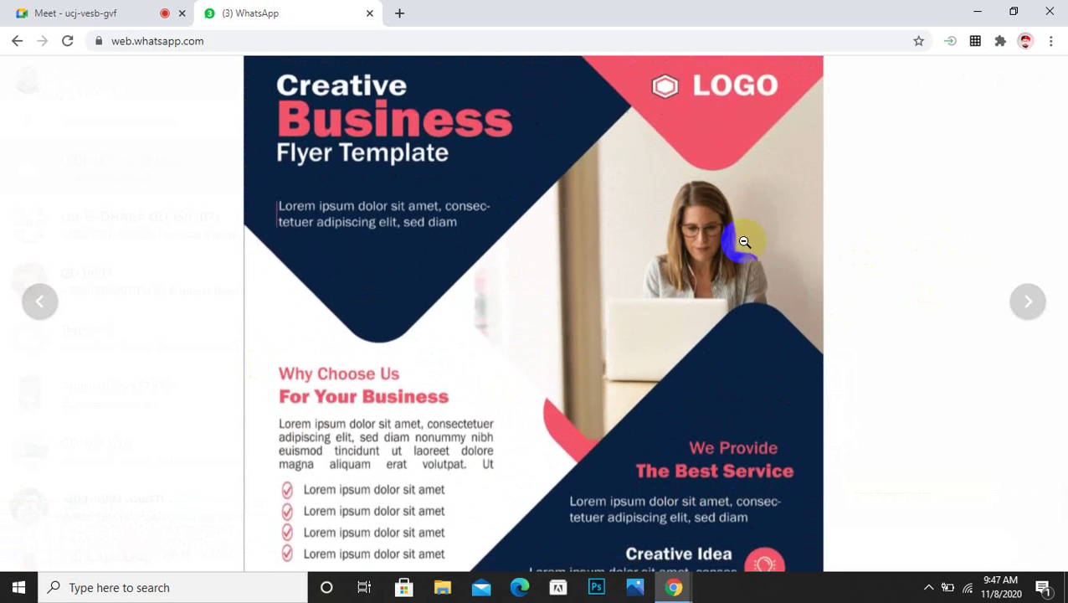
pyautogui.click(749, 234)
pyautogui.click(657, 410)
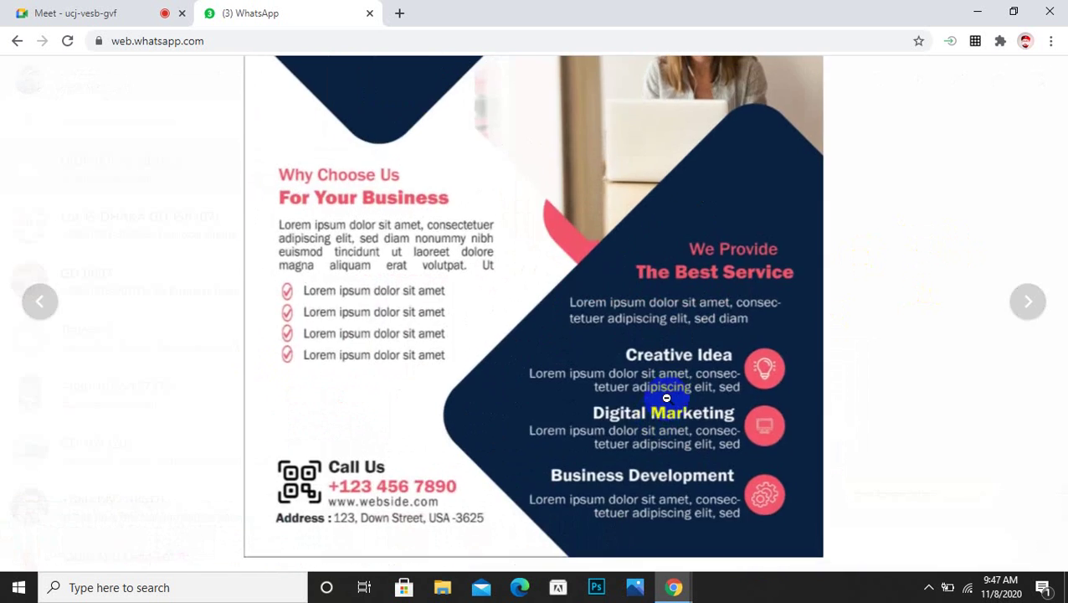
pyautogui.click(658, 406)
pyautogui.click(1038, 81)
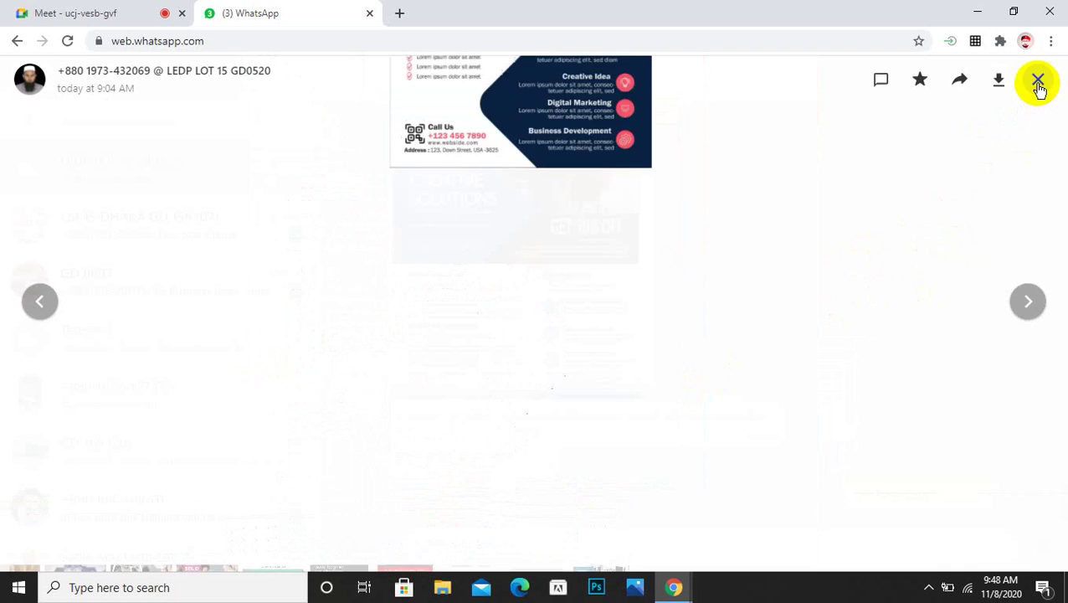
# - Open the Coaching Sessions flyer from the group chat and examine it enlarged
pyautogui.scroll(5, 544, 328)
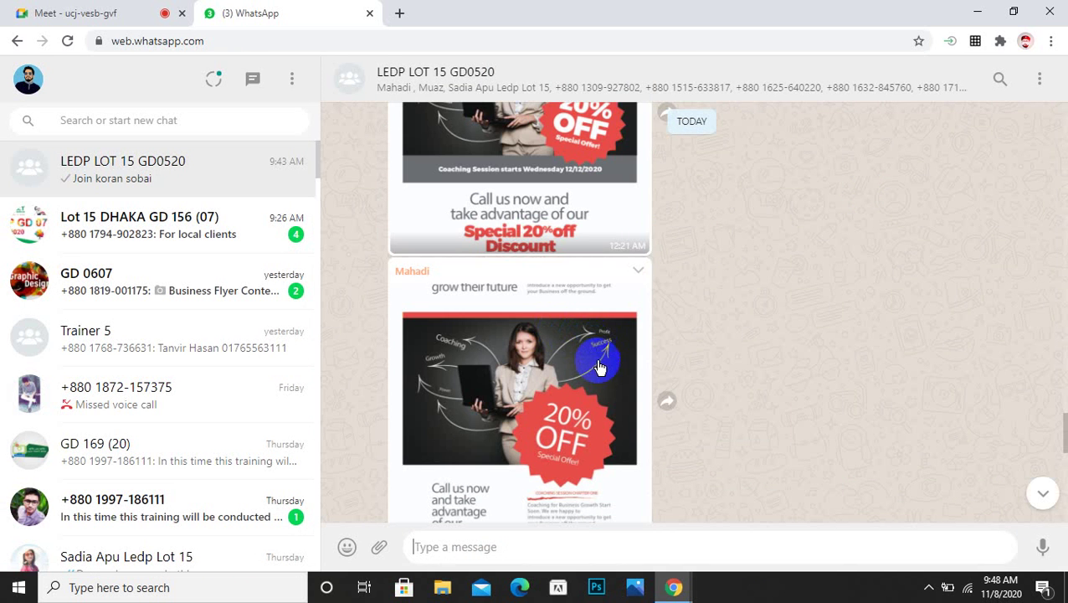
pyautogui.click(598, 366)
pyautogui.click(593, 356)
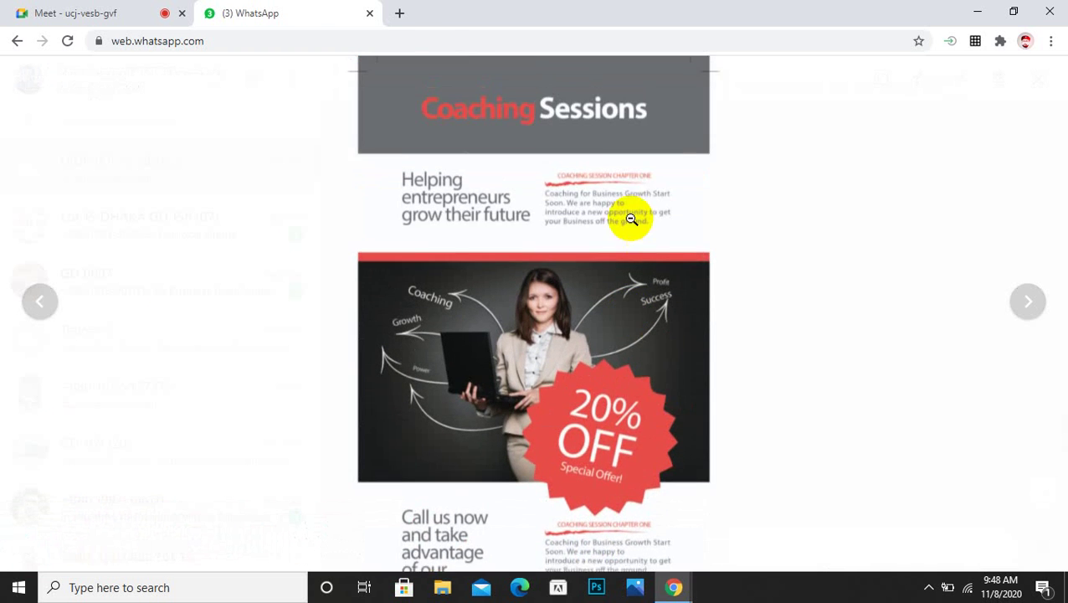
pyautogui.click(751, 170)
pyautogui.click(645, 152)
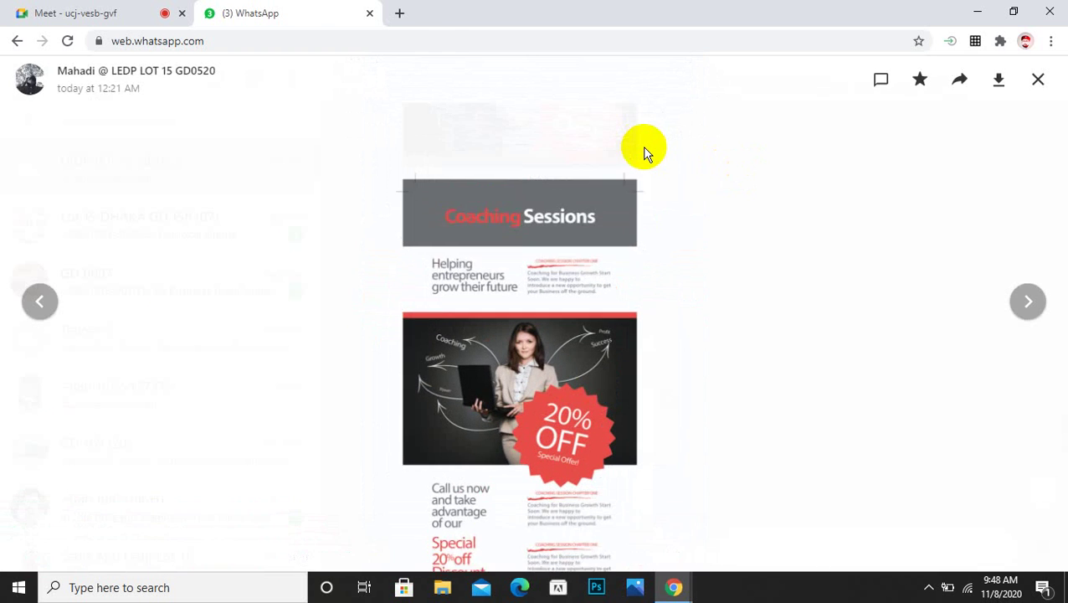
# - Examine the narrow "Do you want to grow your business" flyer enlarged, down to its contact section
pyautogui.click(591, 157)
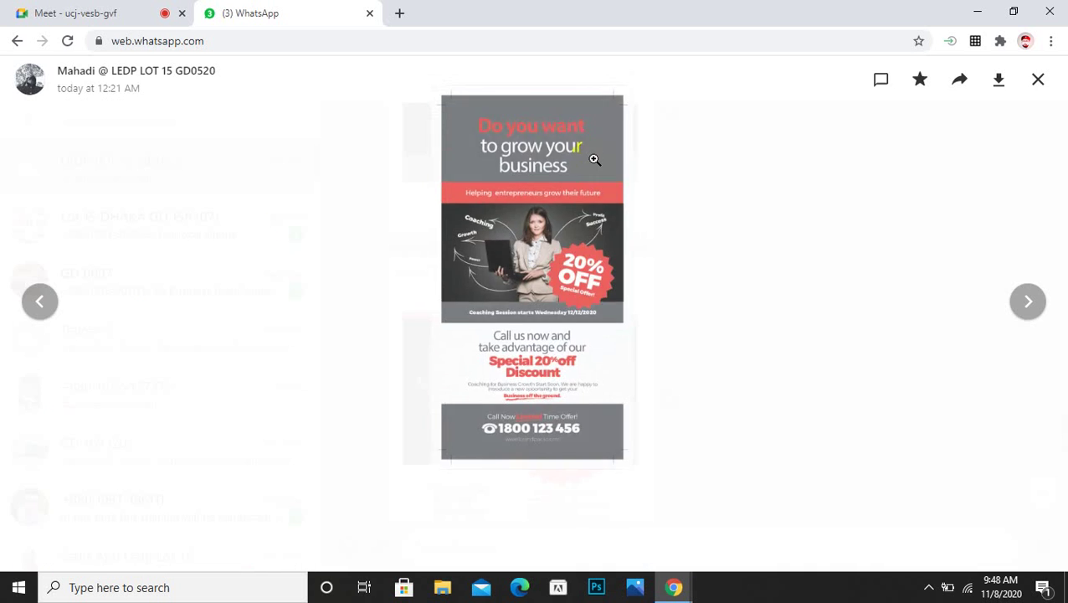
pyautogui.click(582, 264)
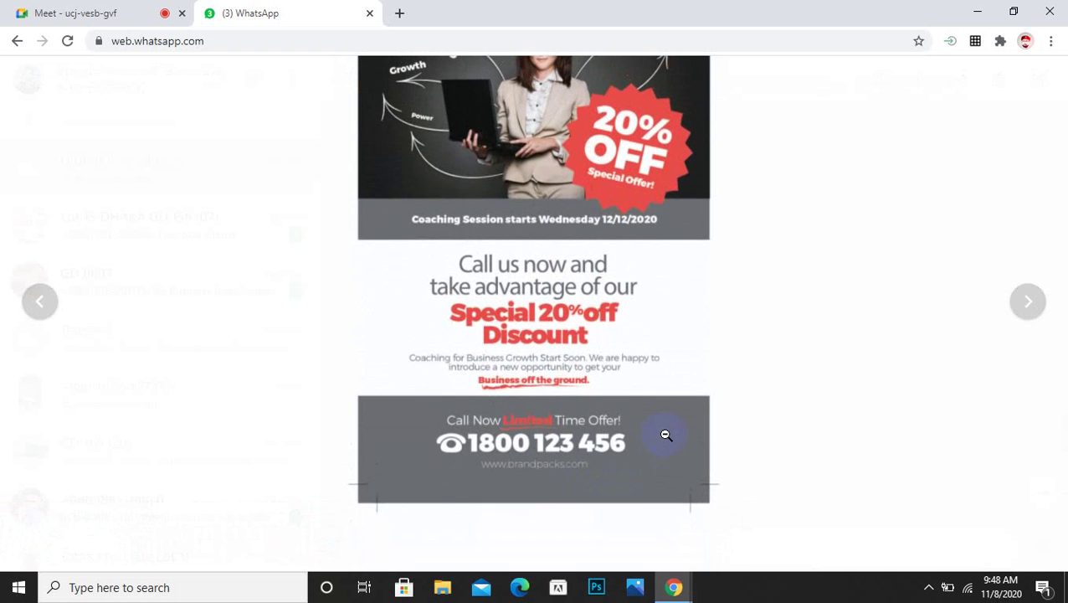
pyautogui.click(688, 334)
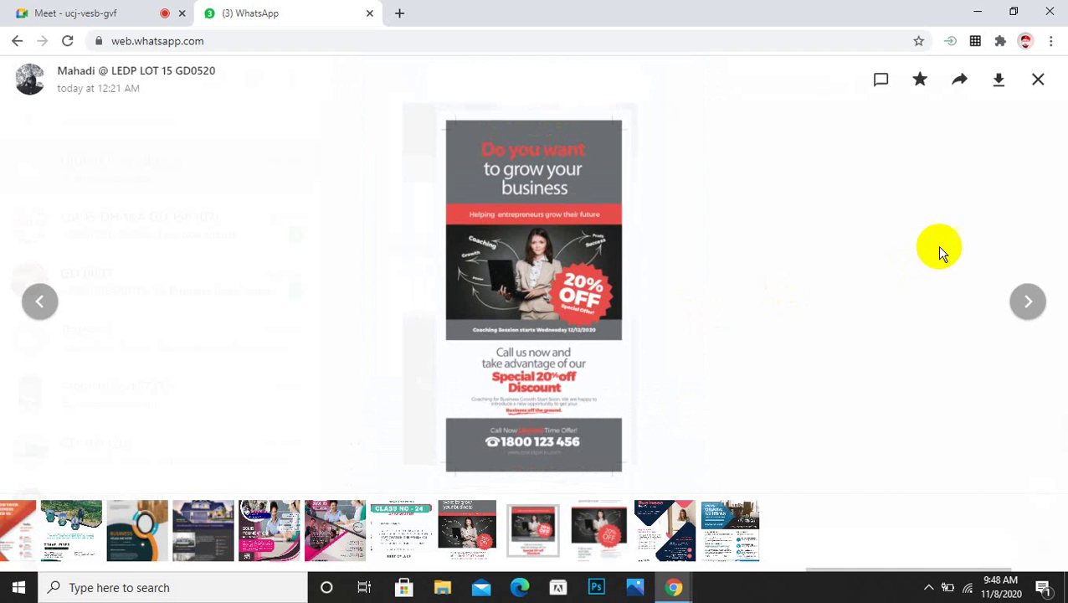
# - Go back to the wider version of the "Do you want to grow your business" flyer and examine it enlarged
pyautogui.click(40, 300)
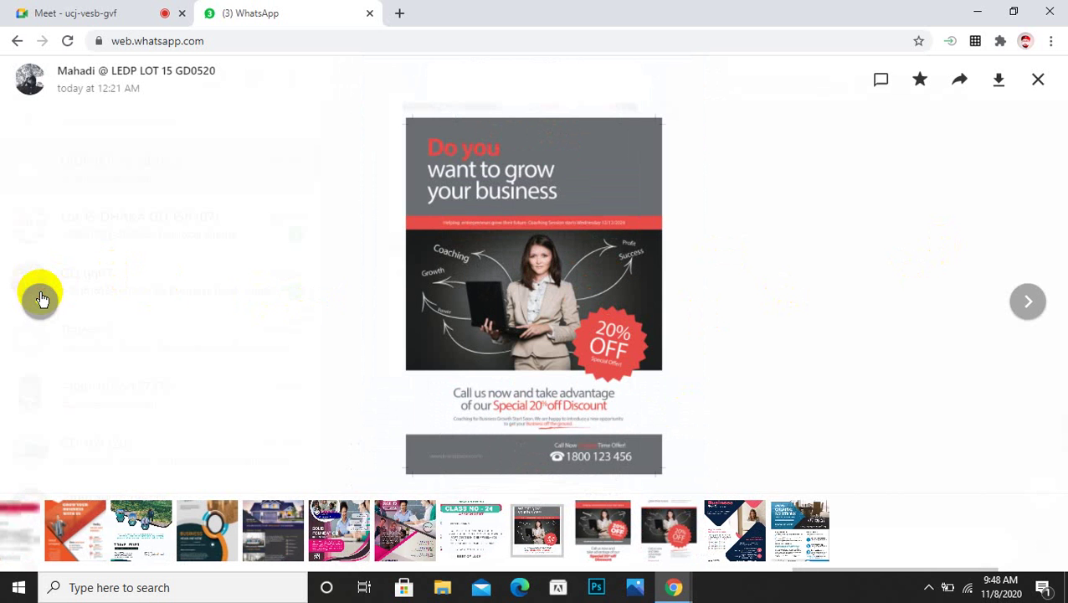
pyautogui.click(415, 277)
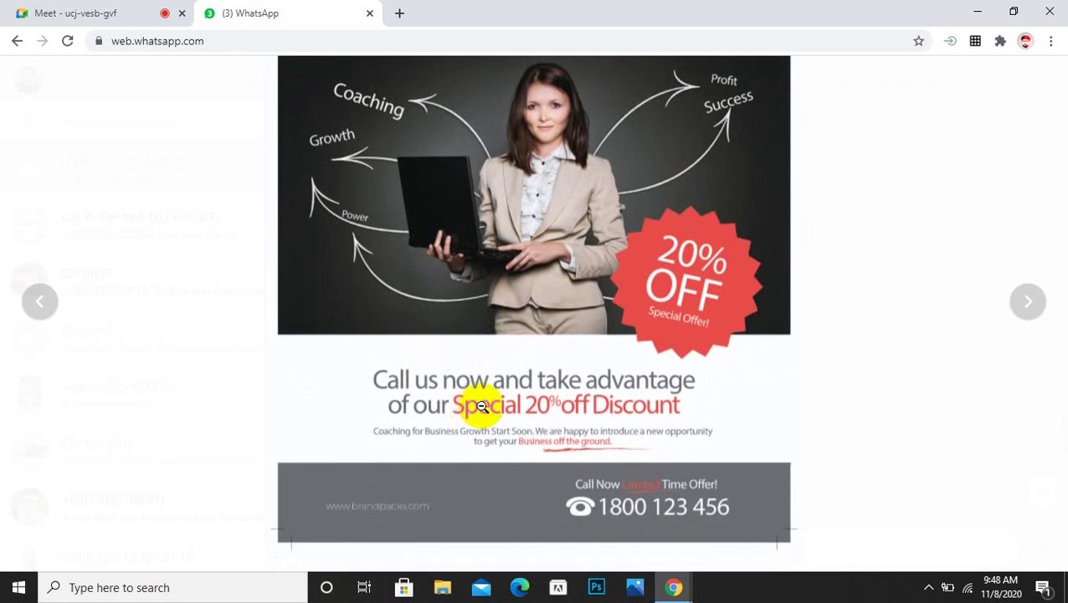
pyautogui.click(474, 404)
# - Browse back through the Class No - 24 assignment and the two Solid Foundation flyers, and close the image viewer
pyautogui.click(42, 303)
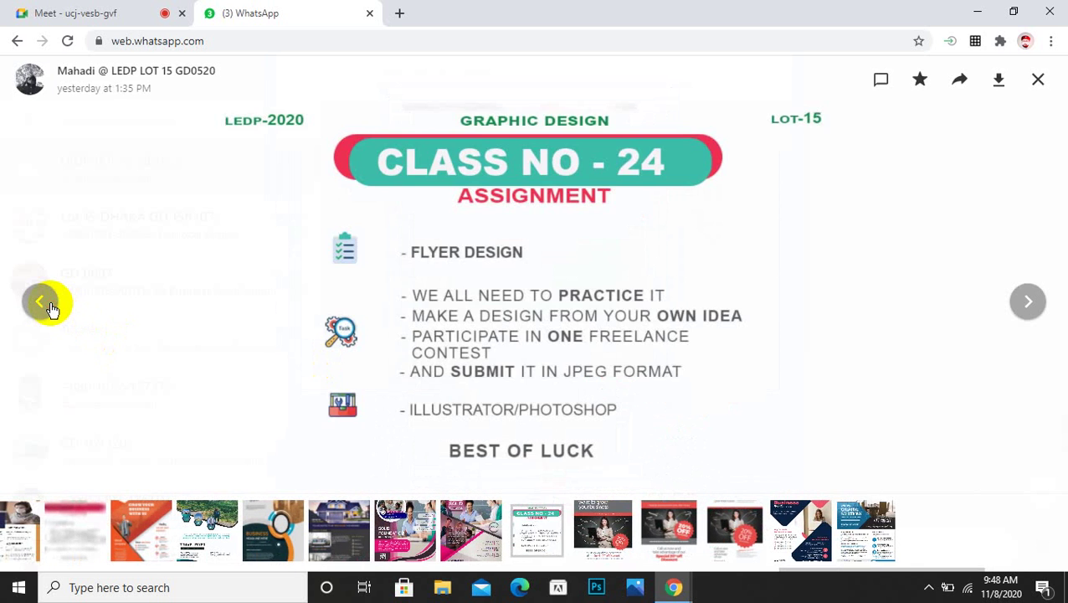
pyautogui.click(50, 308)
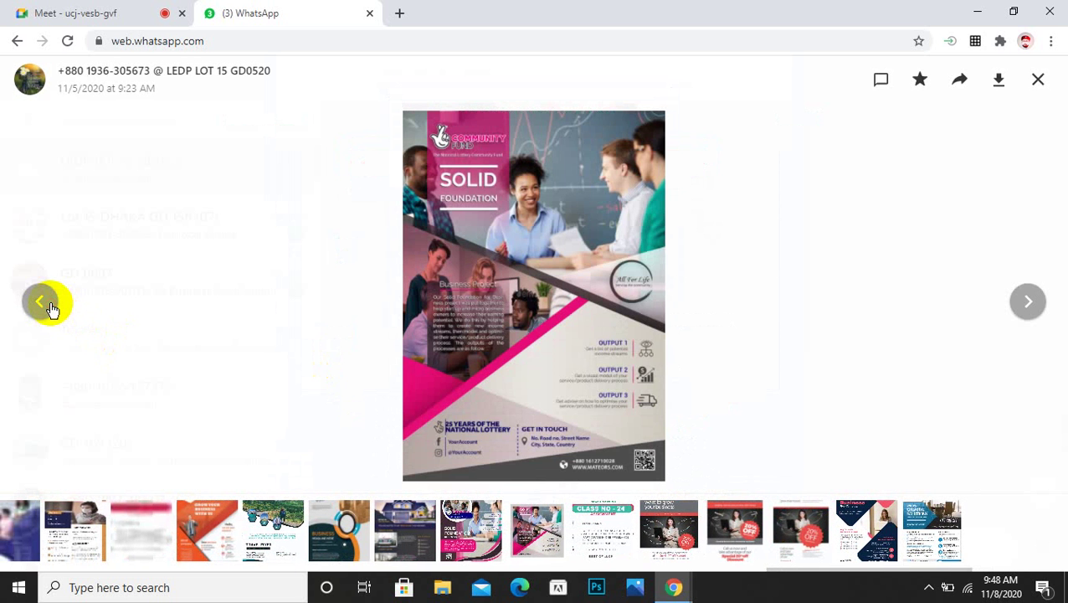
pyautogui.click(50, 308)
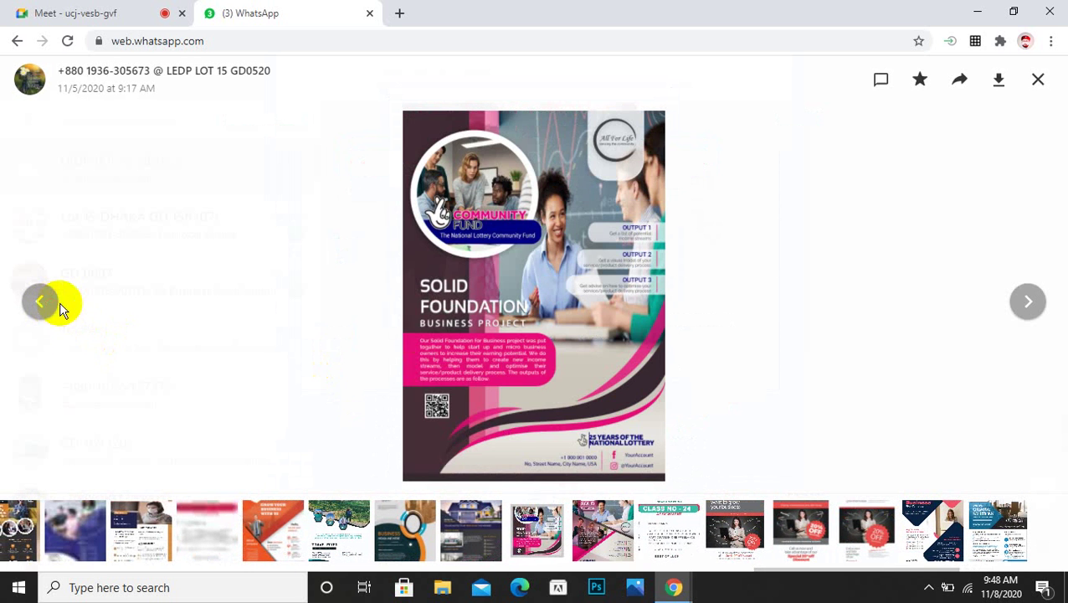
pyautogui.click(1036, 81)
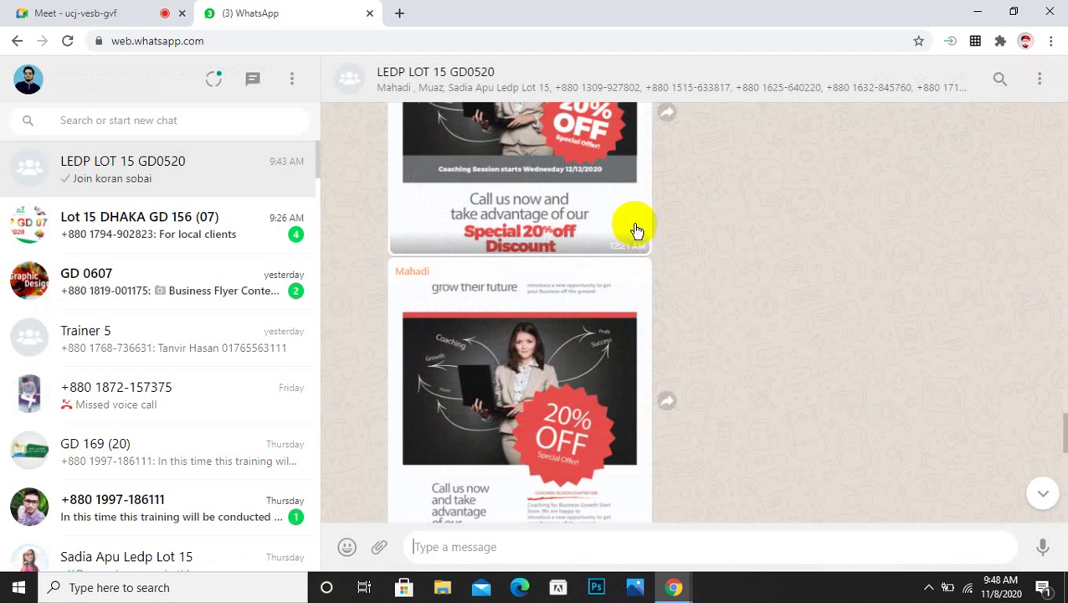
# - Review the flyer submissions in the LEDP LOT 15 GD0520 chat down to the latest messages
pyautogui.scroll(-5, 637, 243)
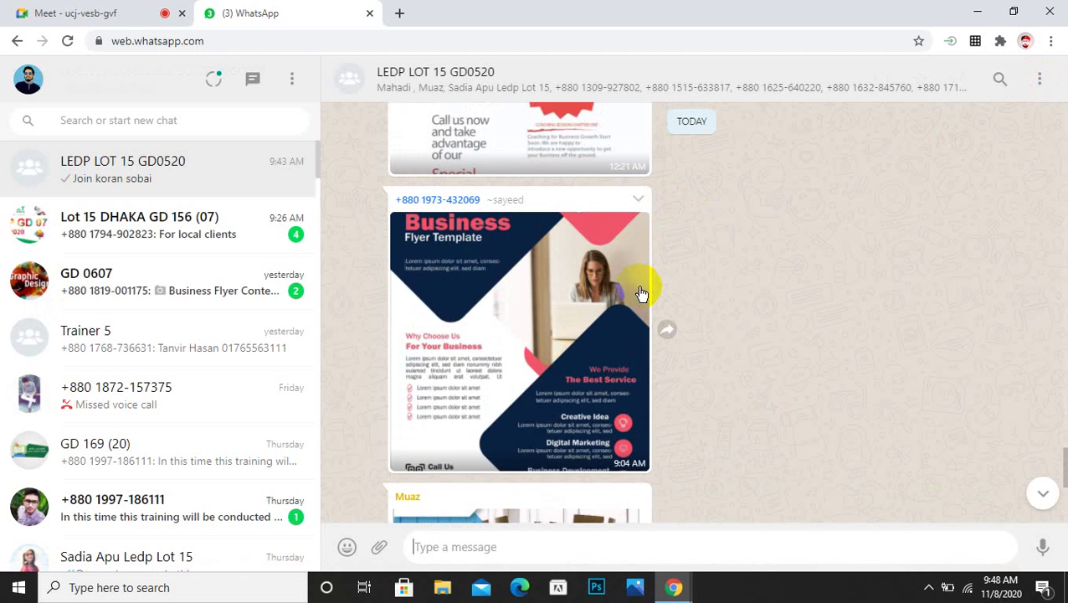
pyautogui.scroll(-5, 641, 293)
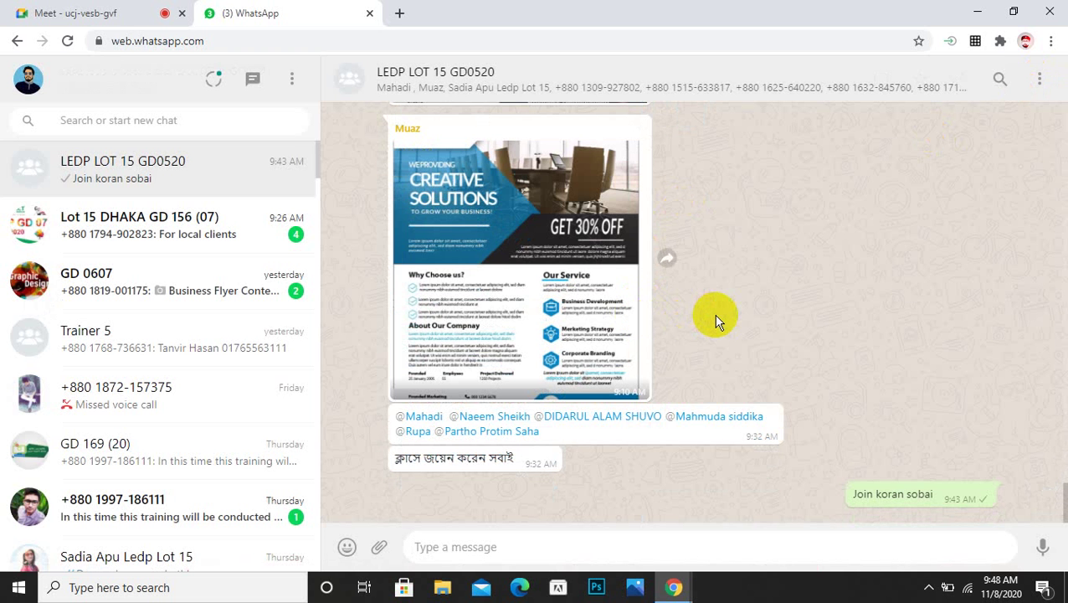
pyautogui.scroll(10, 713, 322)
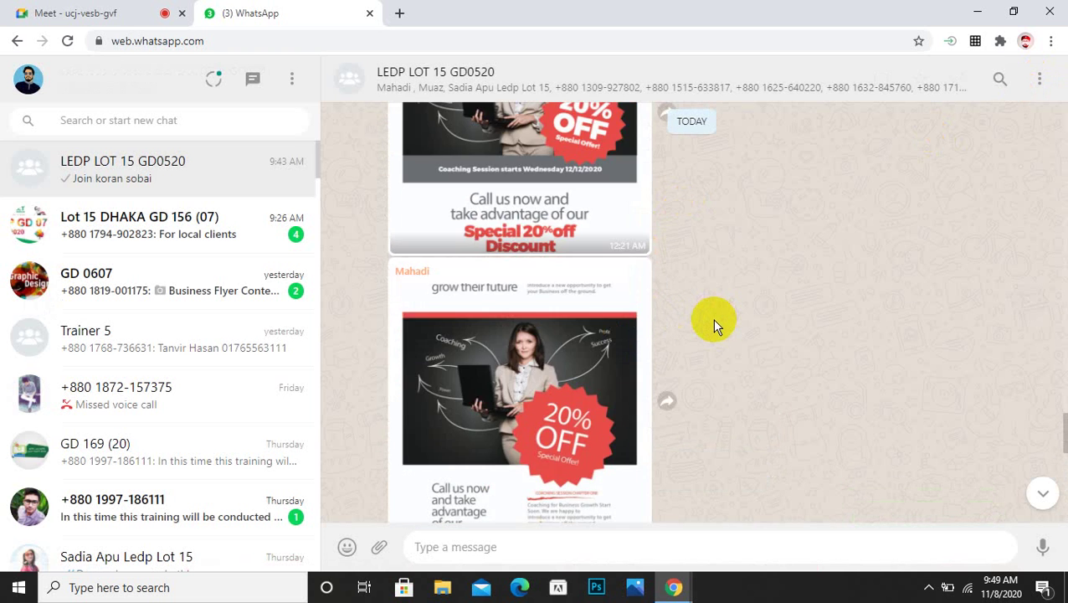
pyautogui.scroll(-10, 711, 319)
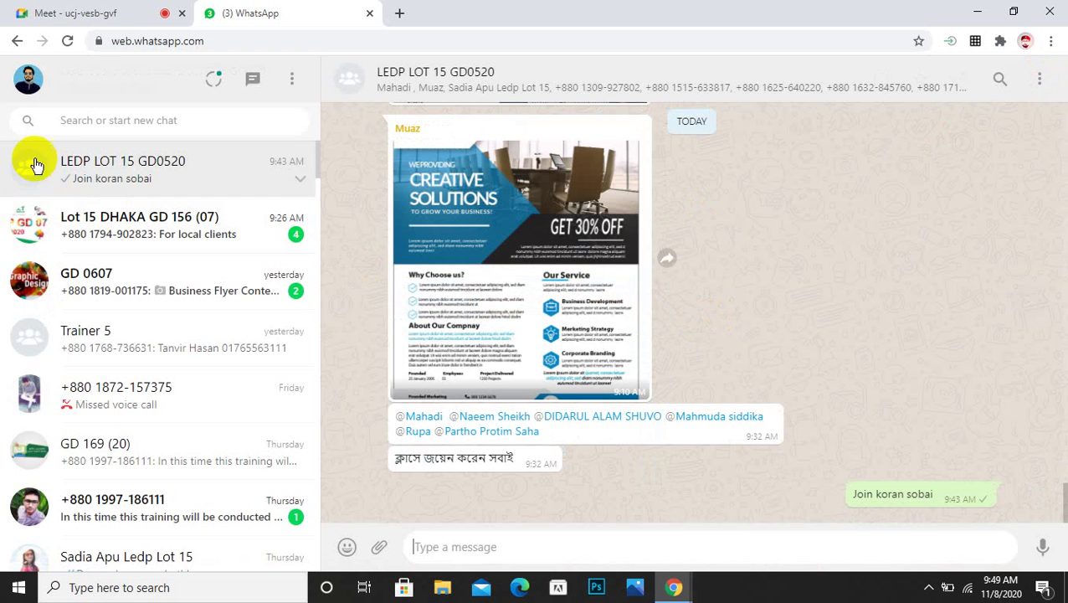
# - Open the Lot 15 DHAKA GD 156 (07) group chat and look through the posted T-shirt and polo shirt designs
pyautogui.click(209, 221)
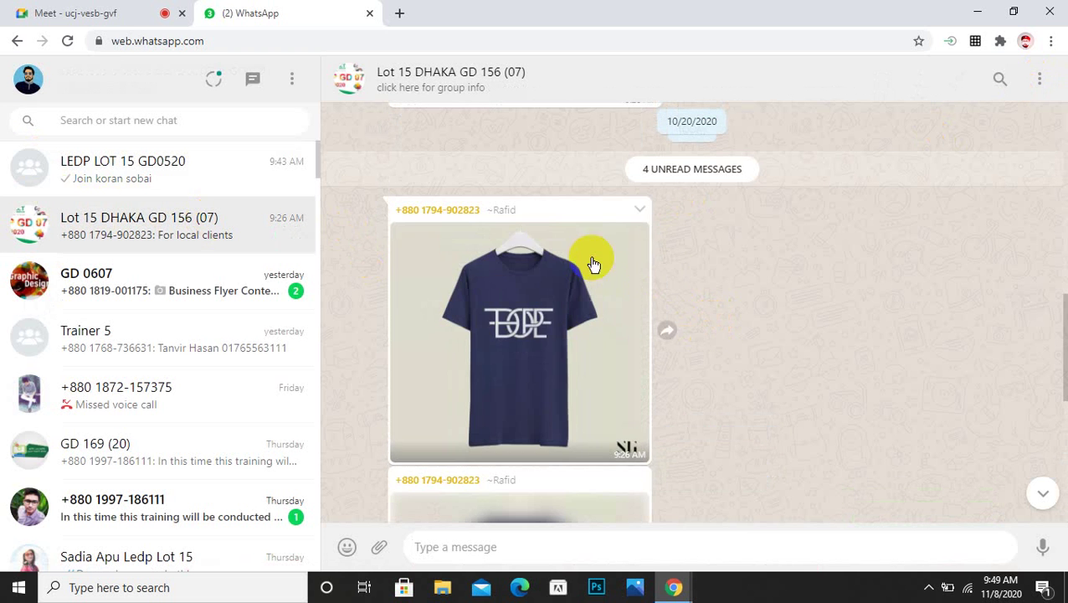
pyautogui.scroll(-3, 764, 295)
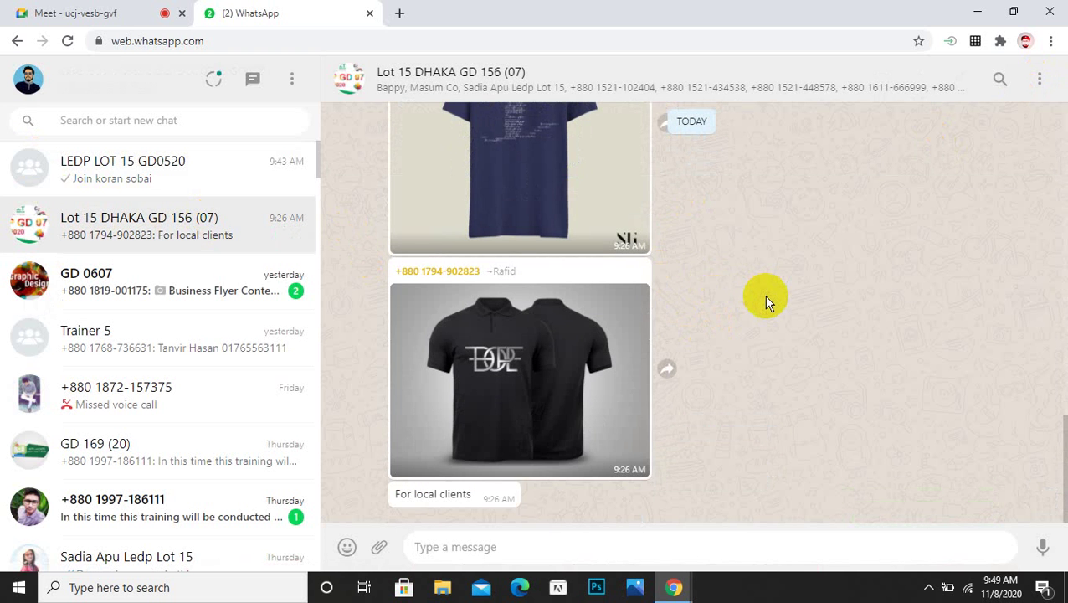
pyautogui.scroll(5, 763, 295)
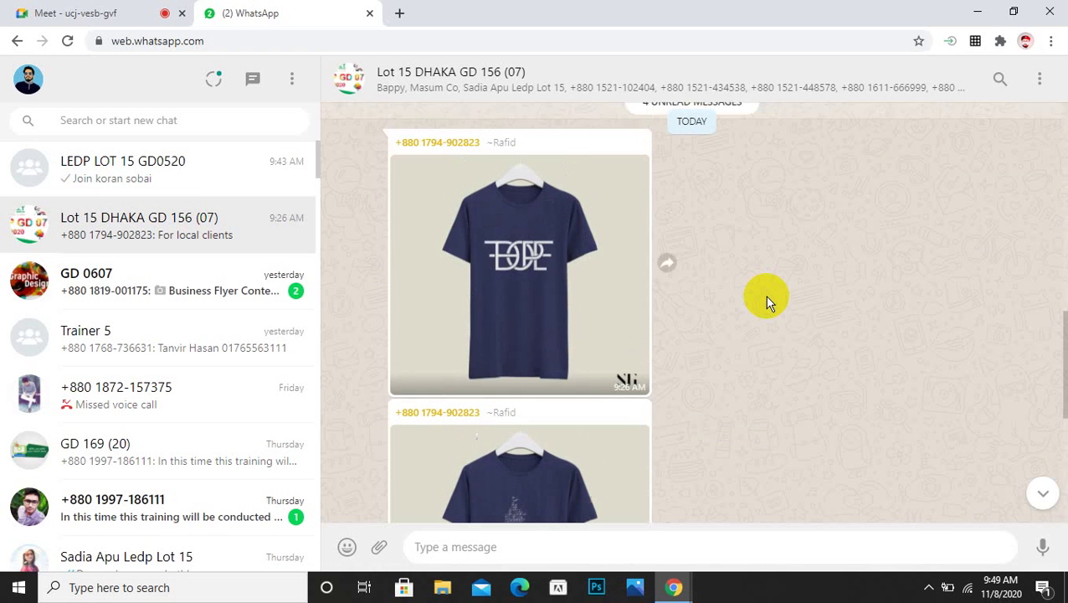
pyautogui.scroll(3, 767, 297)
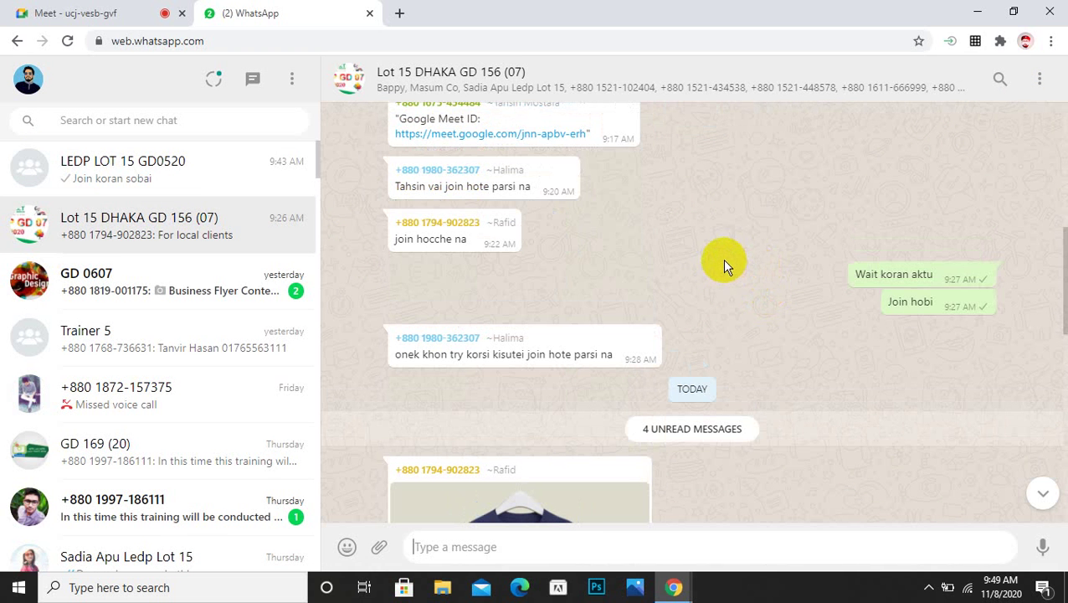
pyautogui.scroll(-5, 725, 261)
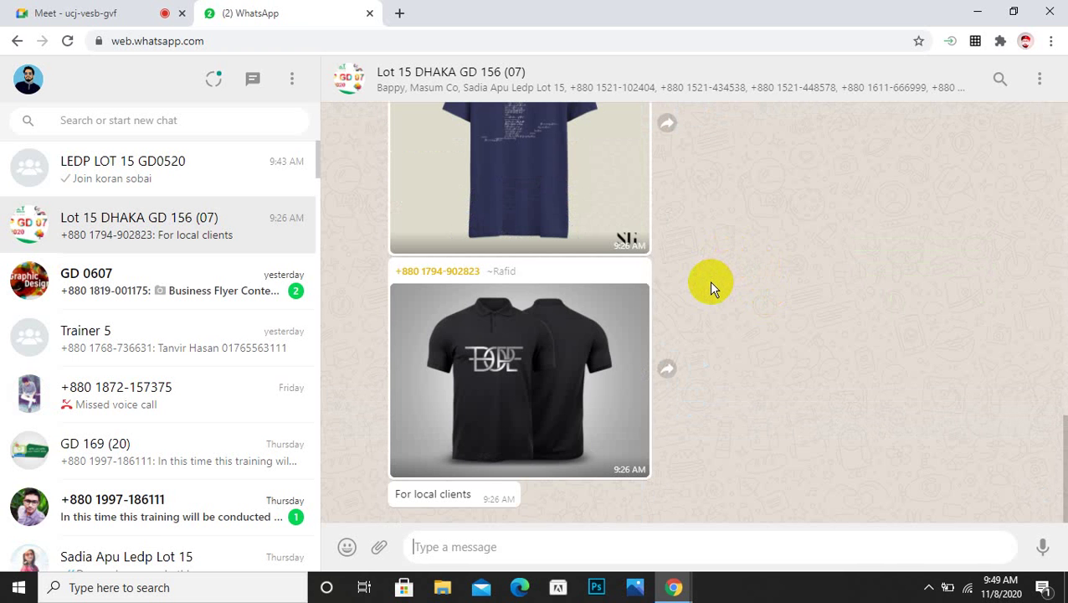
pyautogui.scroll(3, 708, 280)
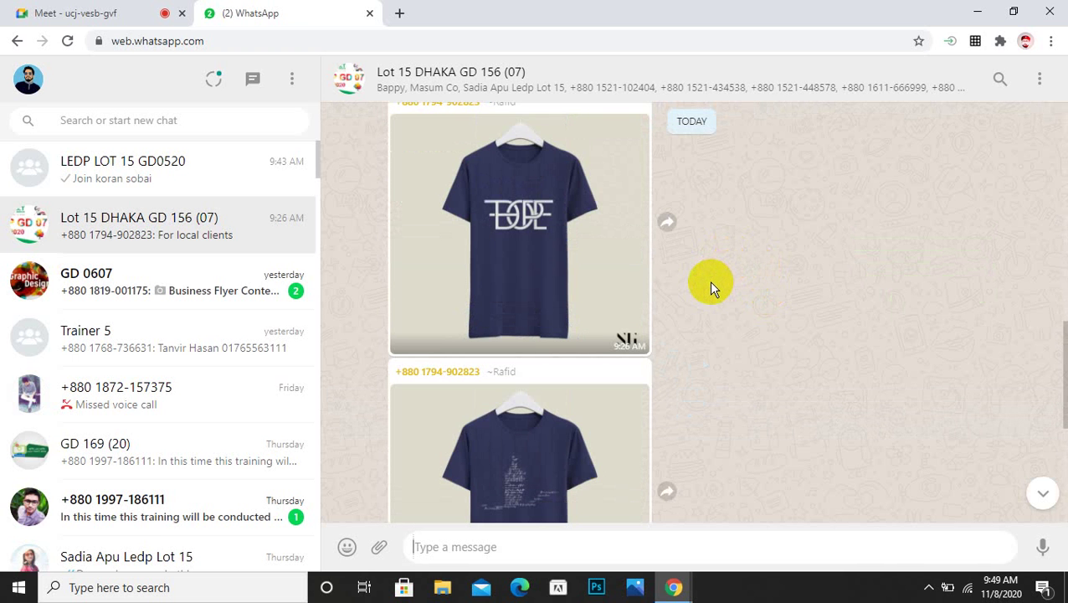
pyautogui.scroll(-4, 707, 281)
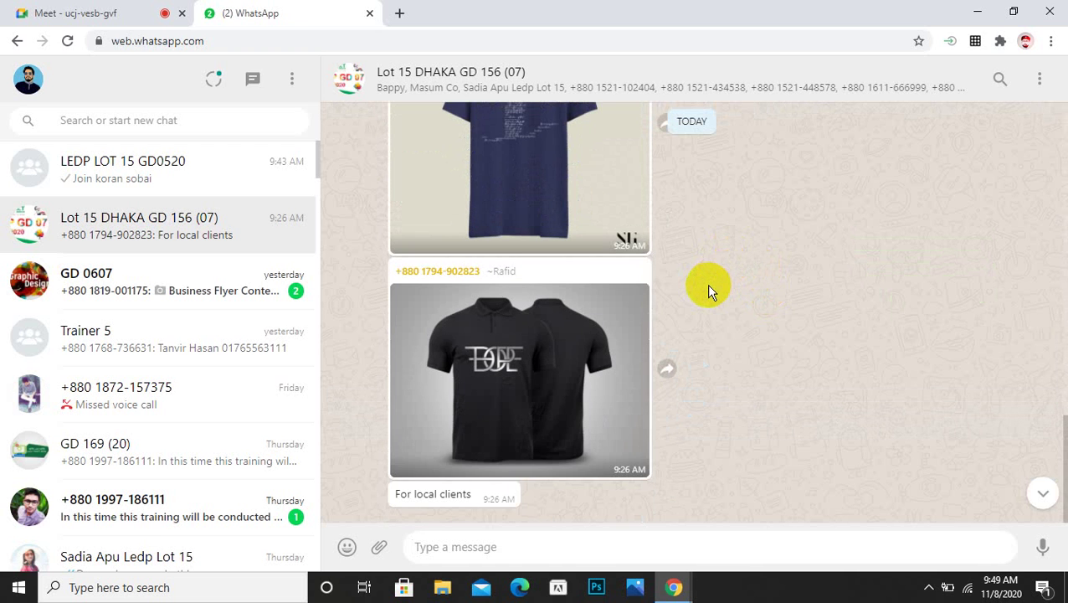
pyautogui.click(567, 358)
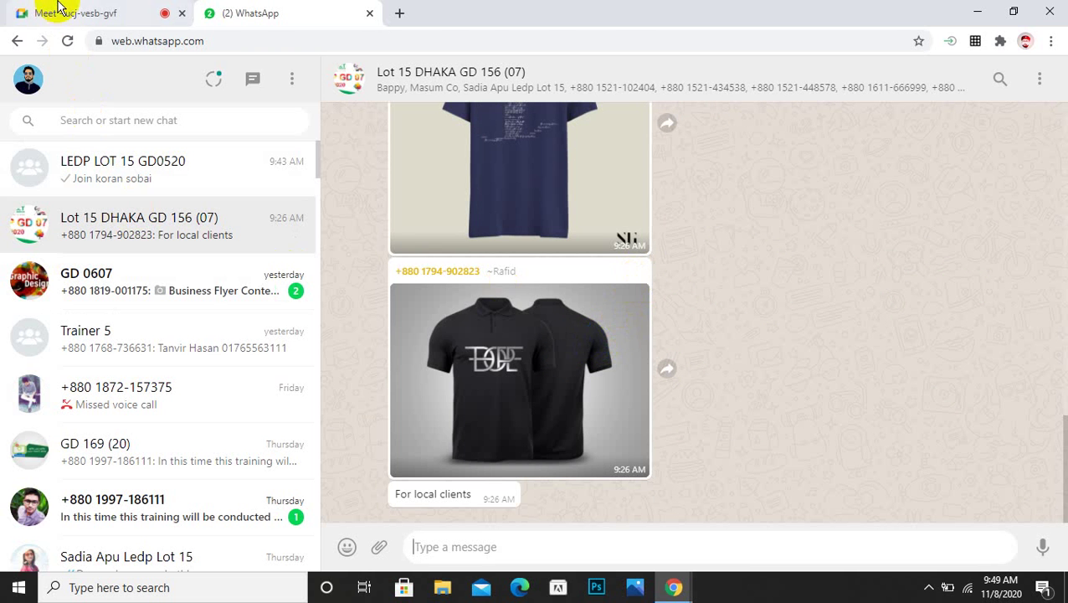
# - Switch from WhatsApp to the Google Meet call
pyautogui.click(33, 12)
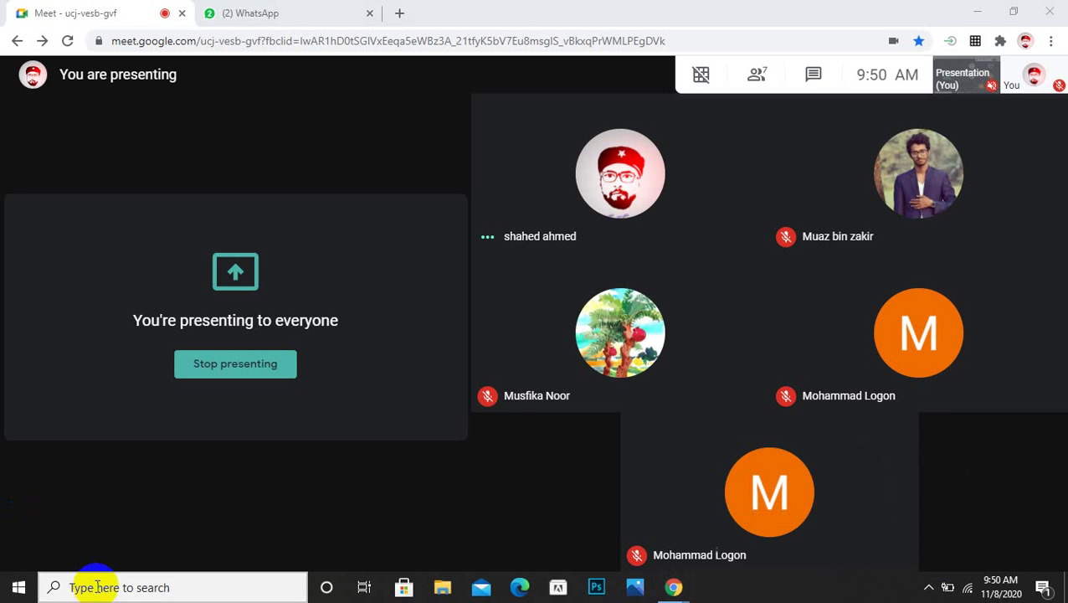
pyautogui.click(99, 587)
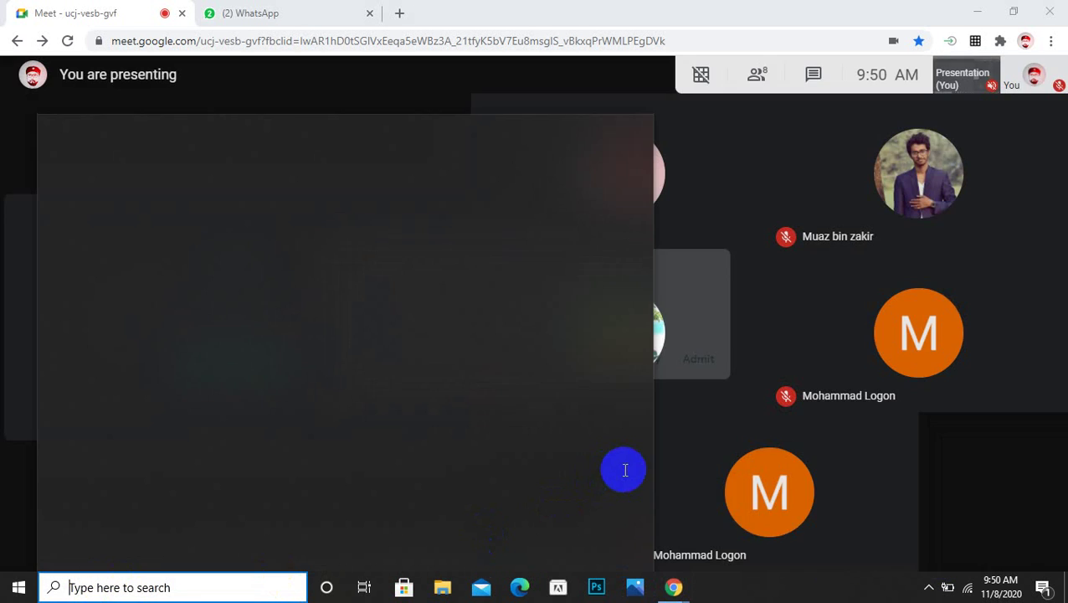
pyautogui.click(680, 467)
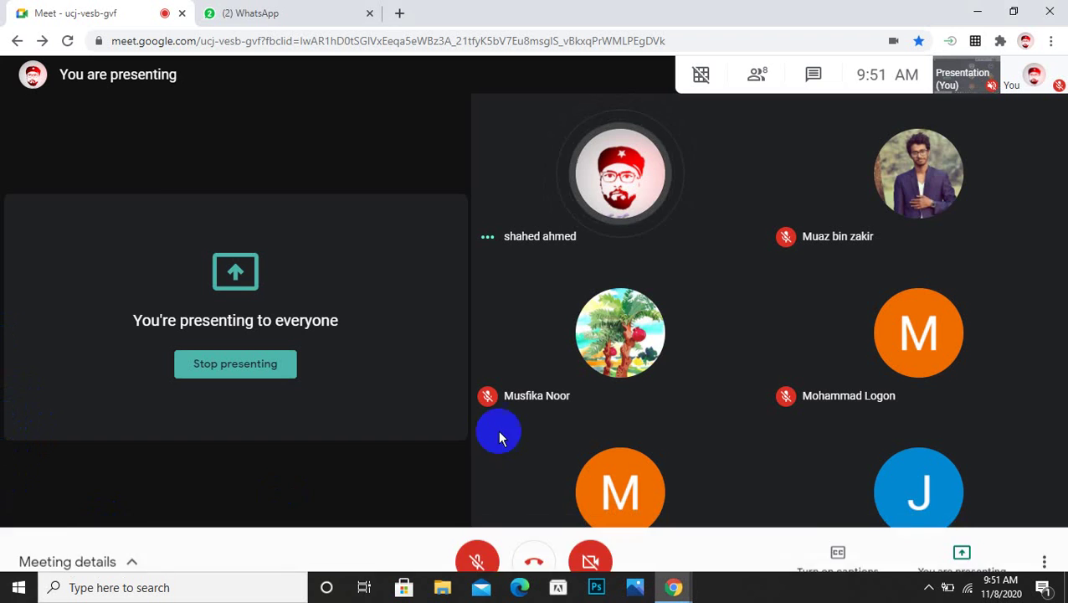
# - Minimize the browser and launch Adobe Illustrator 2019
pyautogui.click(977, 10)
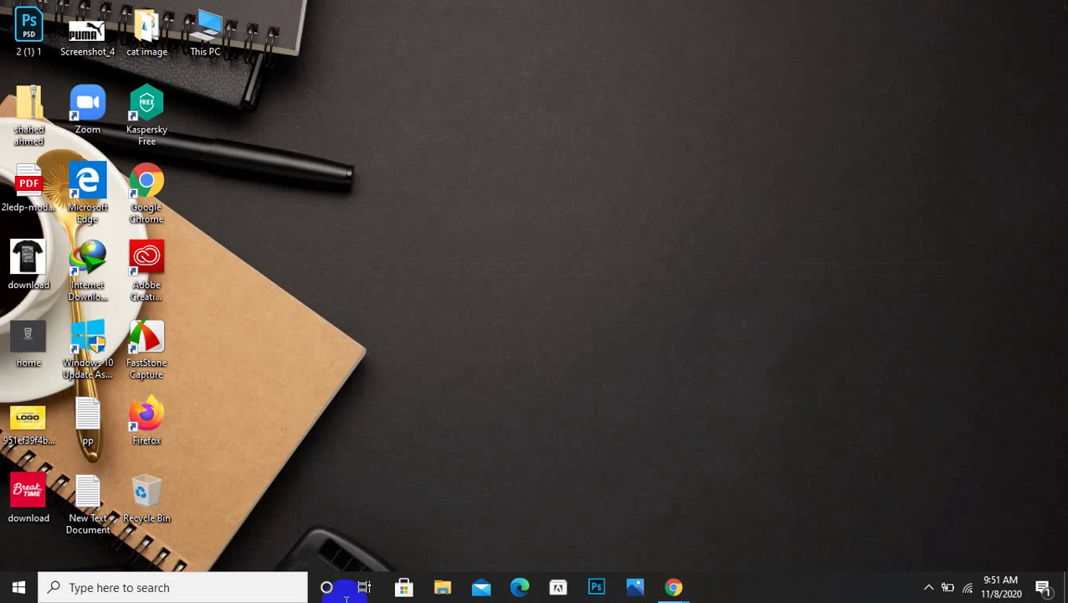
pyautogui.click(10, 586)
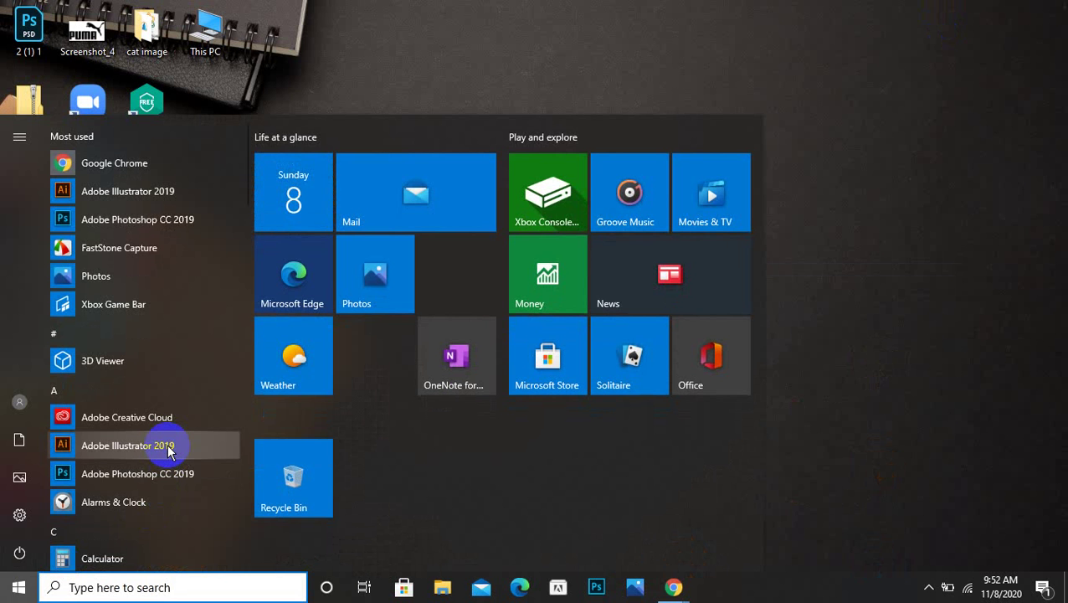
pyautogui.click(169, 450)
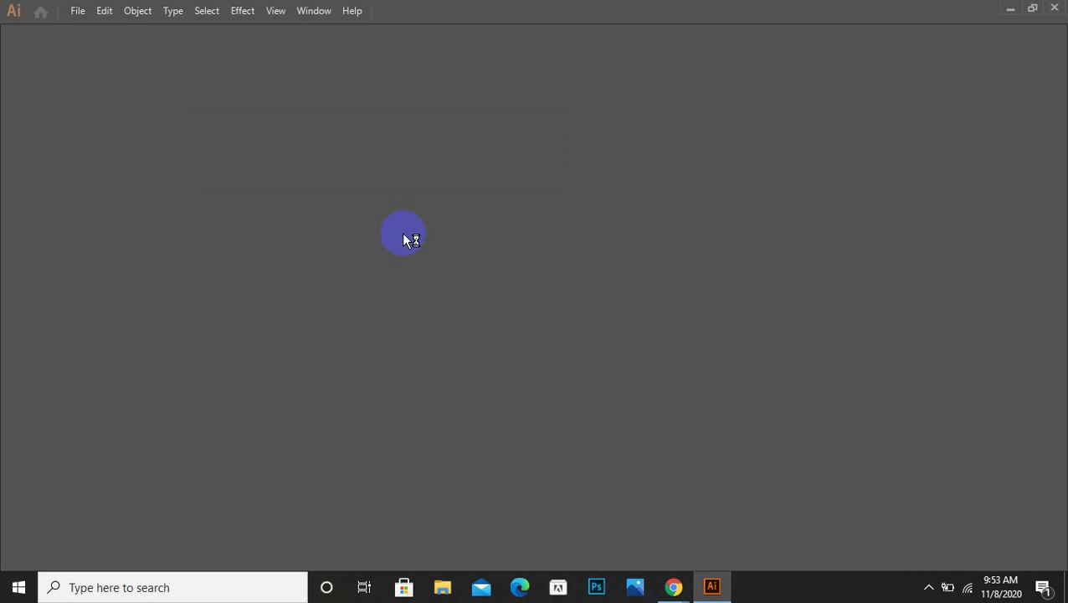
# - Switch back to the Google Meet call in Chrome while Illustrator loads
pyautogui.moveTo(674, 588)
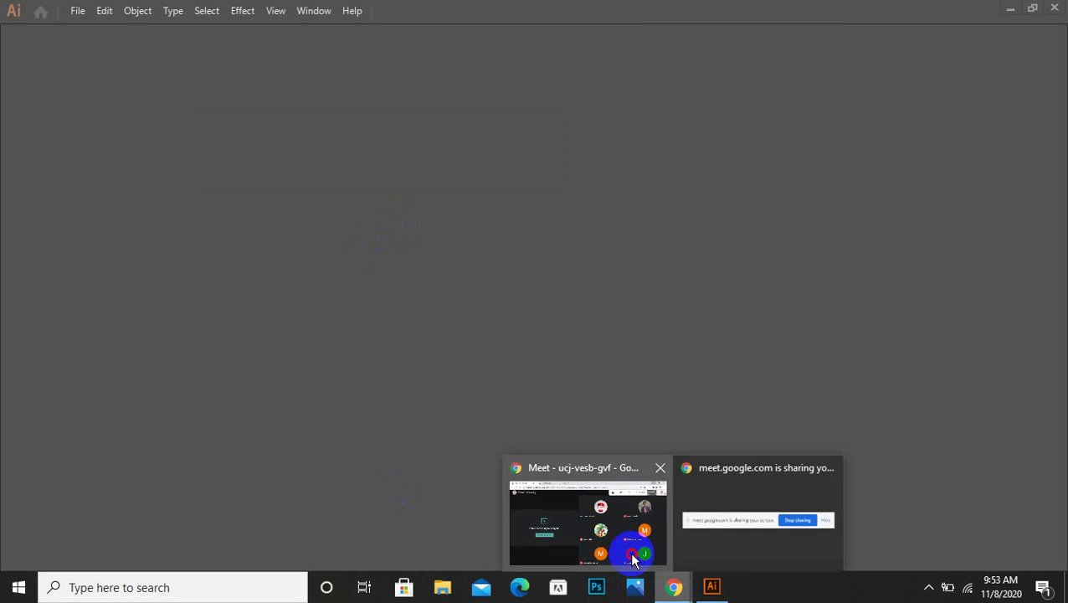
pyautogui.click(631, 552)
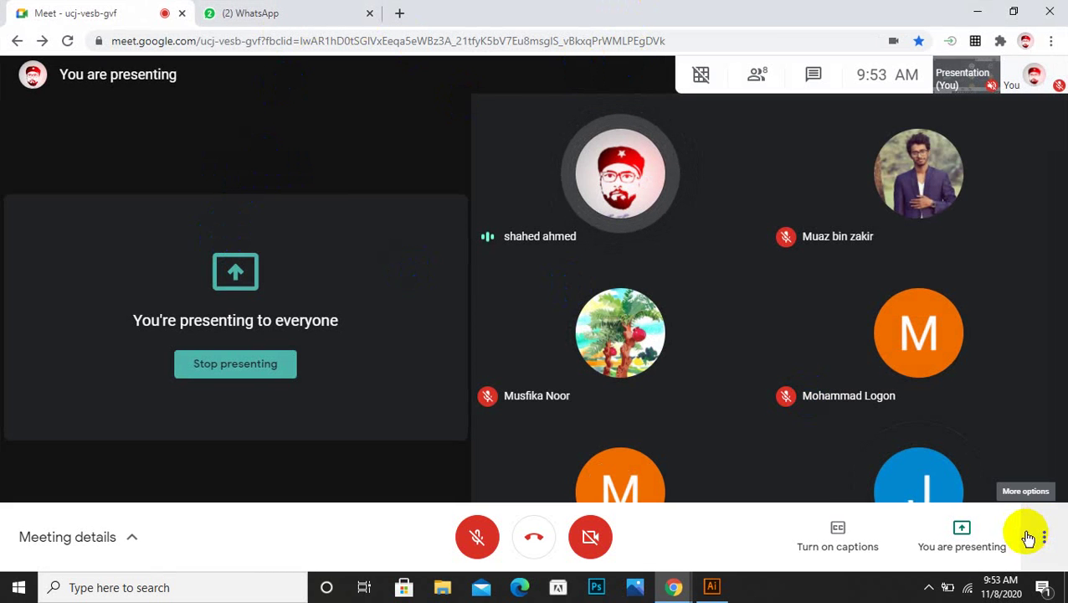
# - Search Google for "food flyer design" in a new browser tab
pyautogui.moveTo(634, 308)
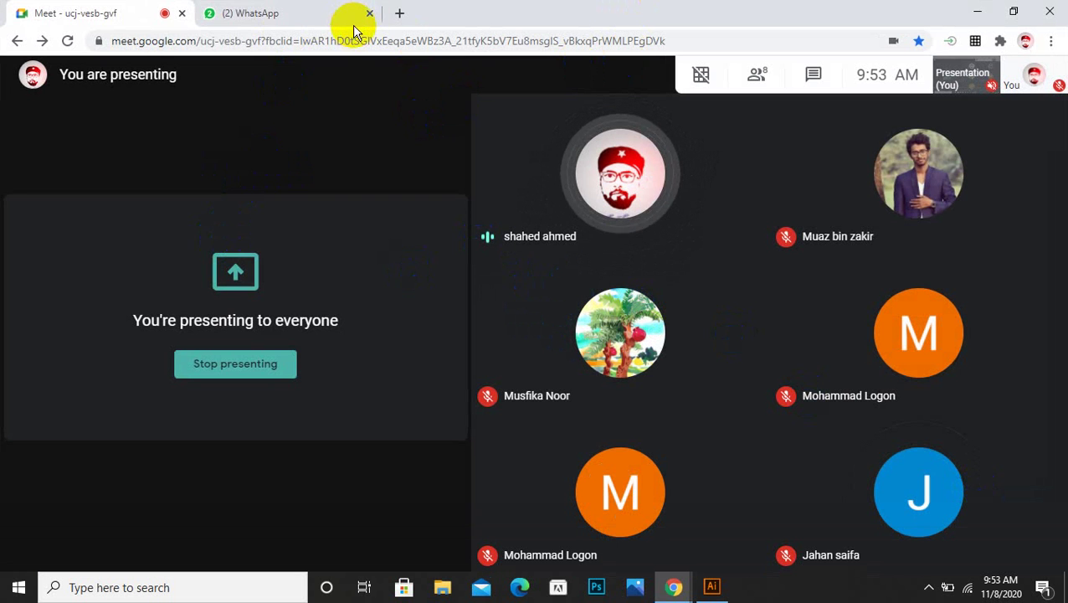
pyautogui.click(406, 16)
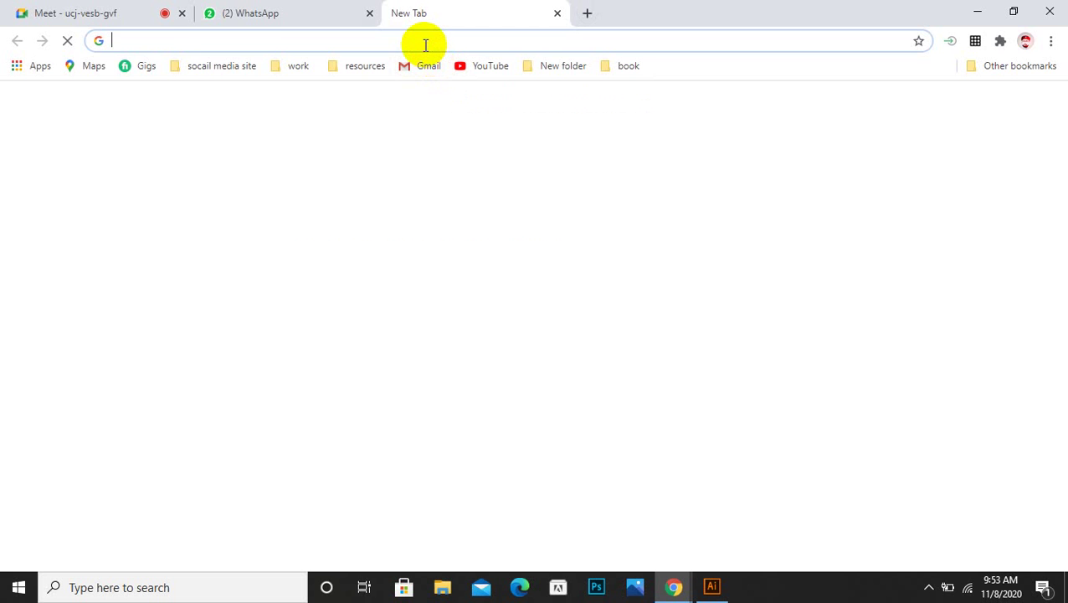
pyautogui.write('f')
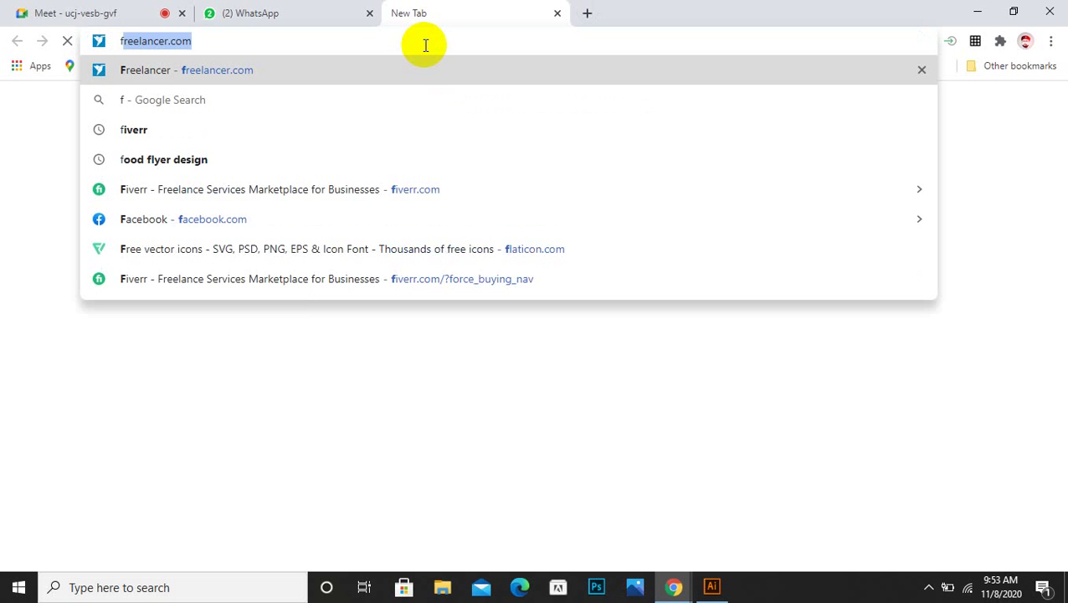
pyautogui.write('o')
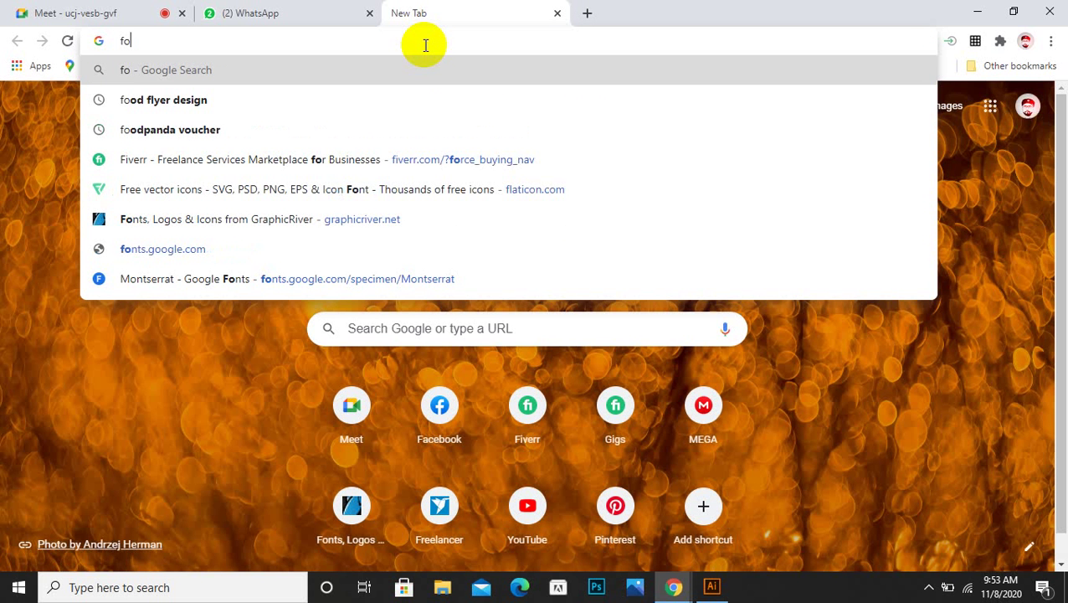
pyautogui.write('o')
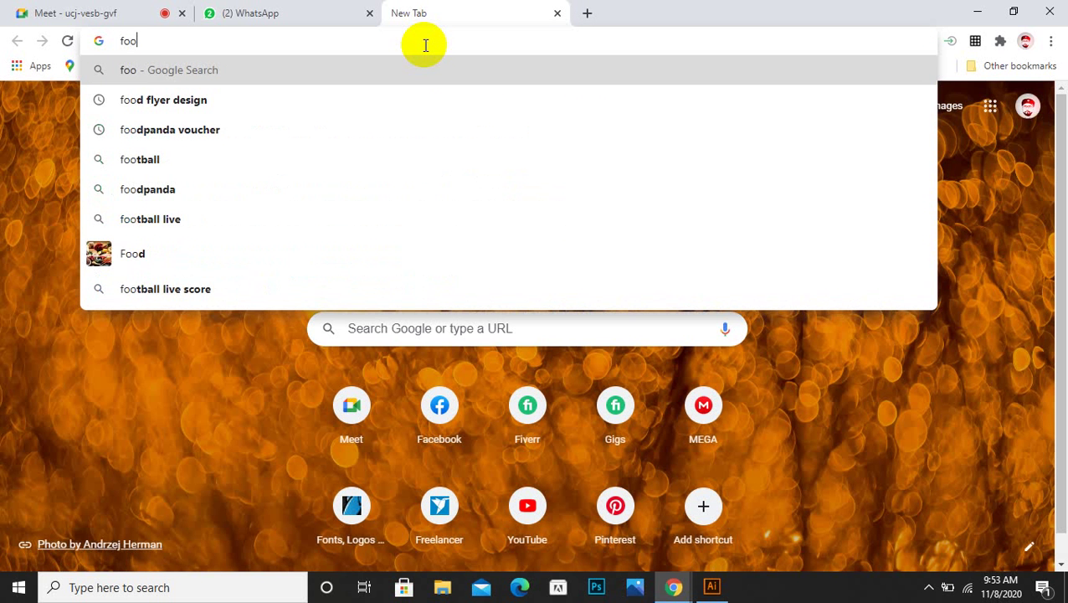
pyautogui.press('Down')
pyautogui.press('Down')
pyautogui.press('Up')
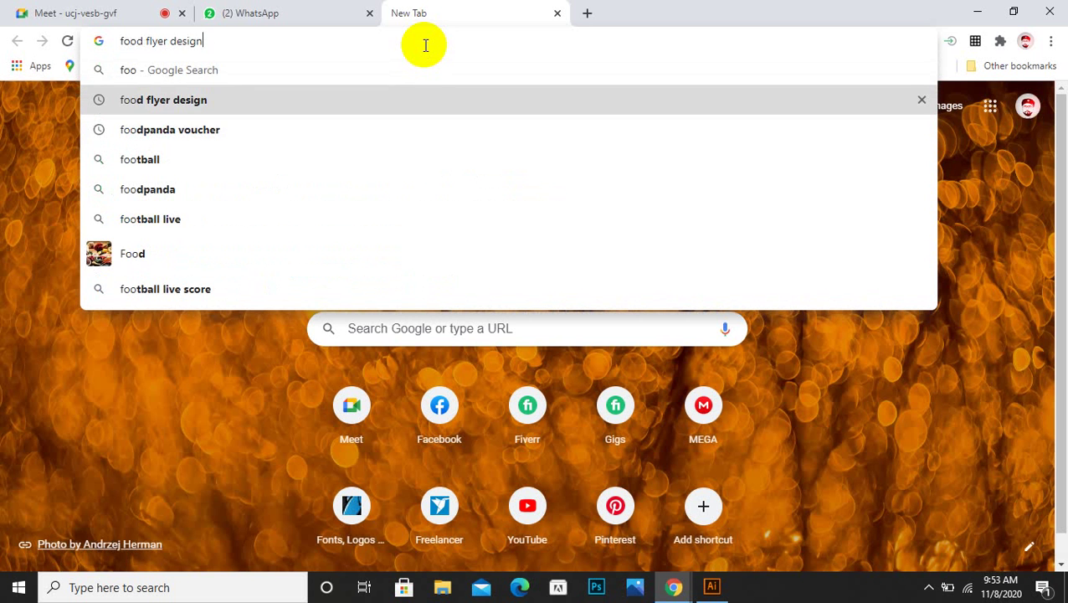
pyautogui.press('Return')
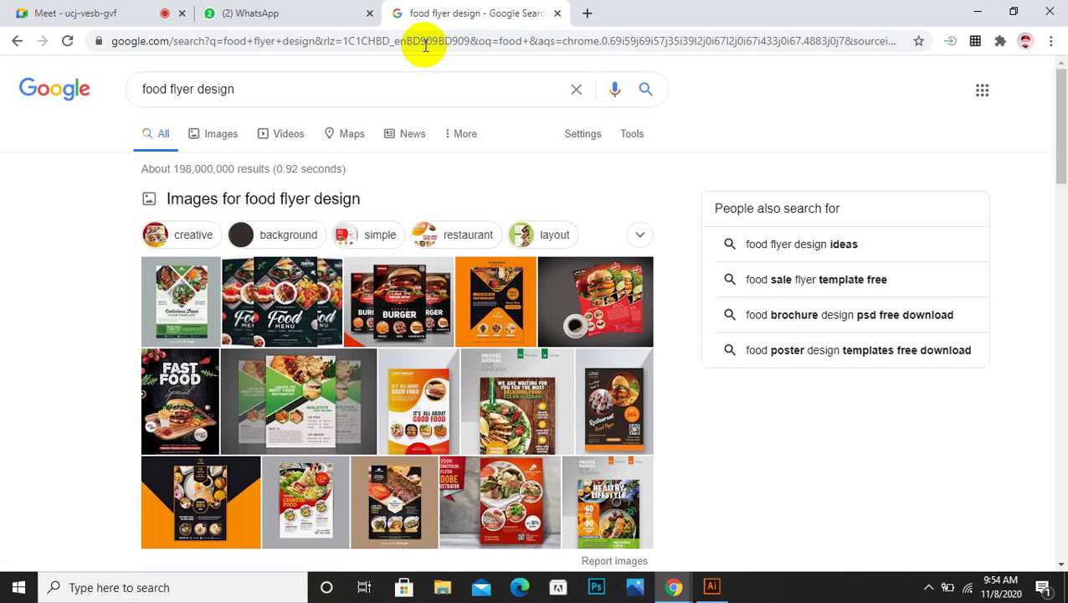
# - Look over the food flyer design search results and narrow them to images only
pyautogui.click(319, 291)
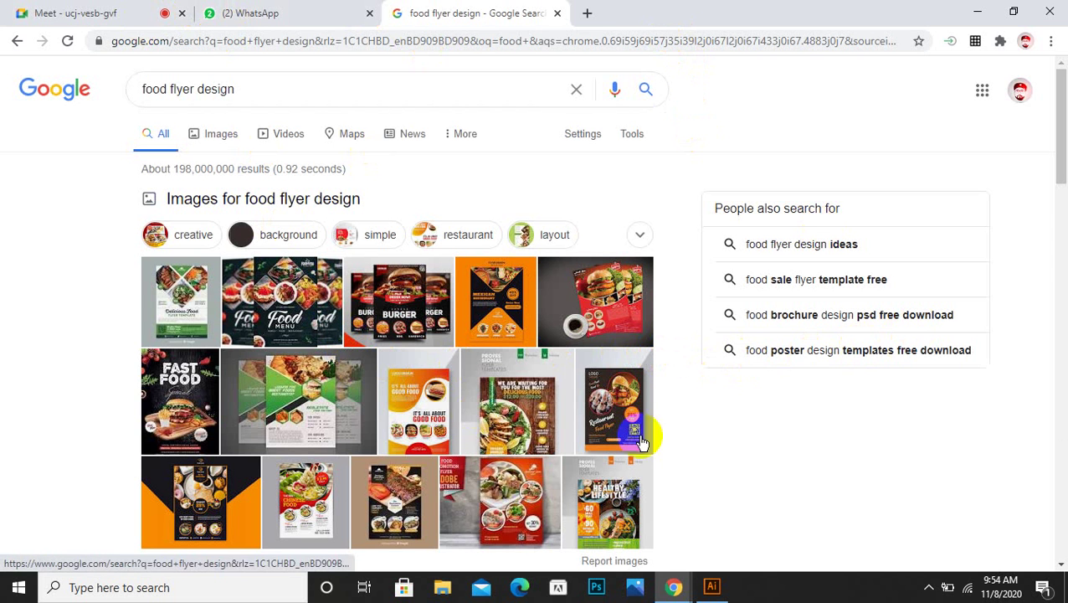
pyautogui.moveTo(1059, 119); pyautogui.dragTo(1056, 131)
pyautogui.scroll(1, 159, 281)
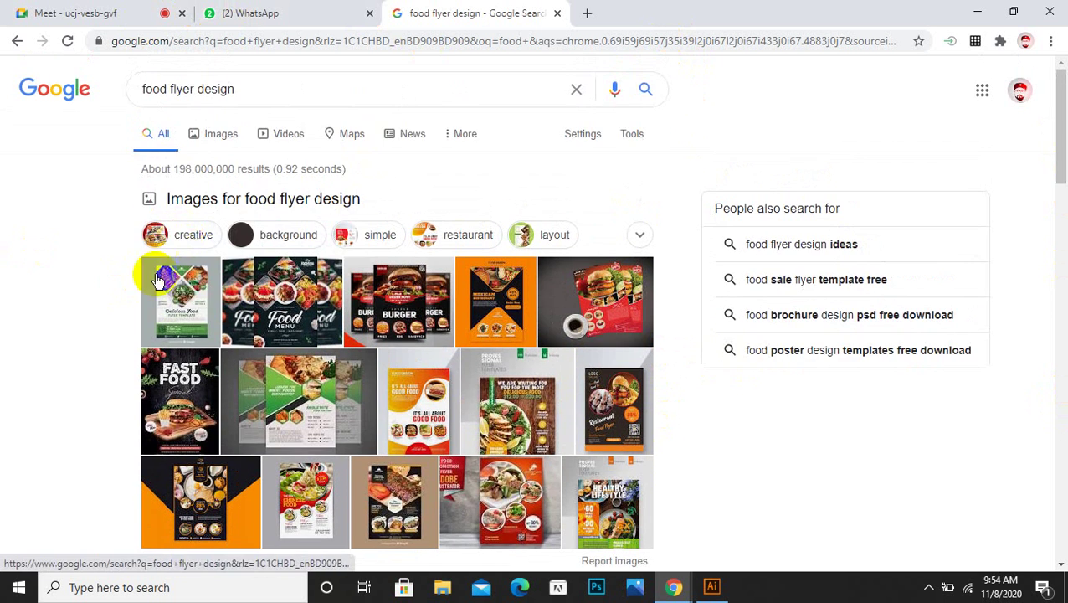
pyautogui.scroll(-8, 159, 280)
pyautogui.scroll(8, 340, 281)
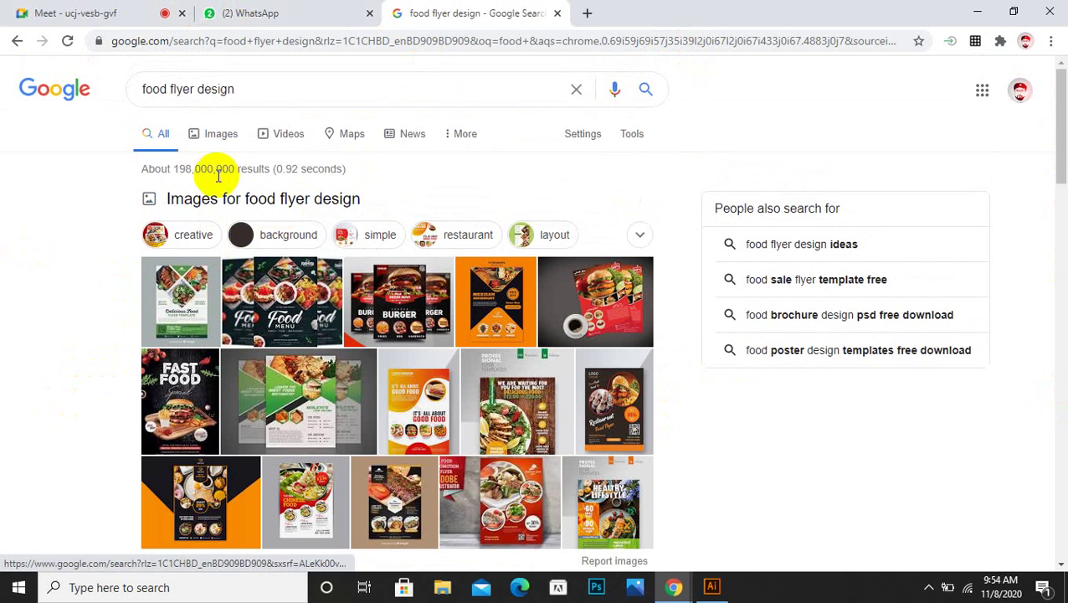
pyautogui.click(210, 144)
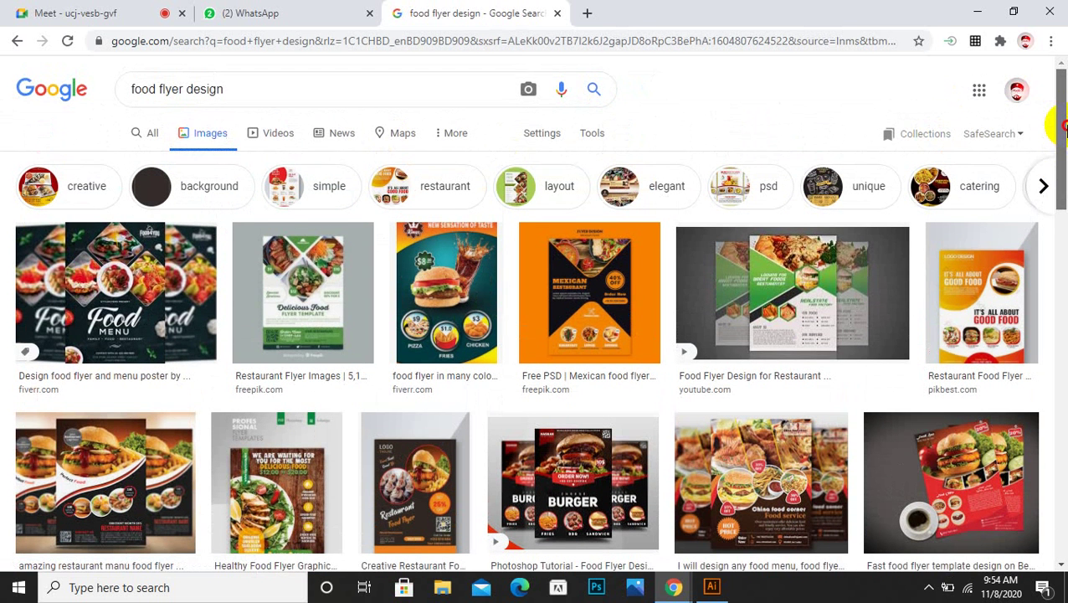
# - Look through the food flyer image results for layout and style references, returning to the first rows
pyautogui.moveTo(1065, 125); pyautogui.dragTo(1066, 127)
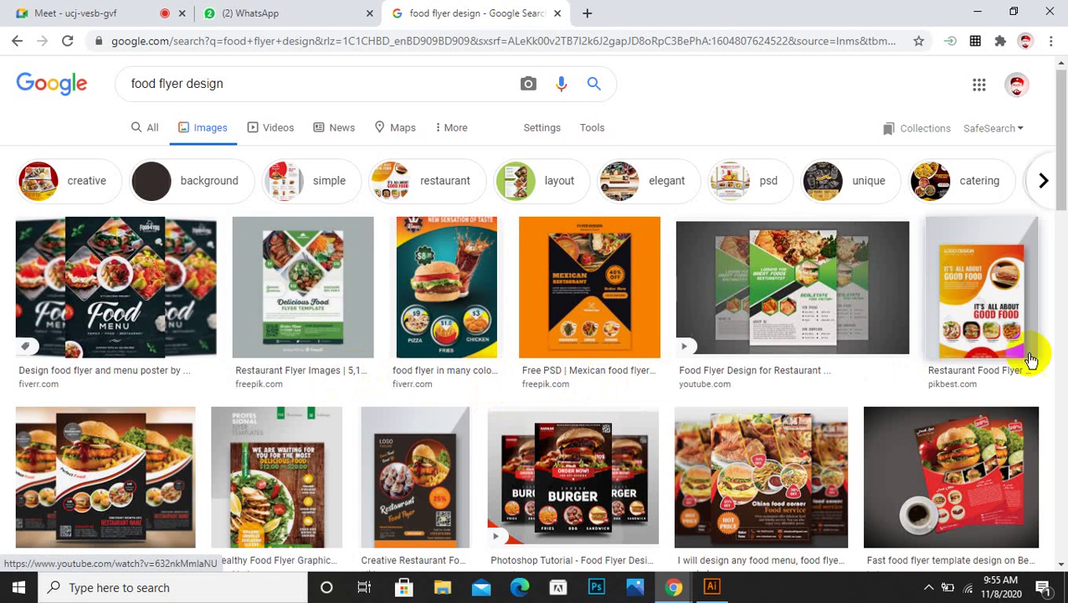
pyautogui.scroll(-1, 1056, 168)
pyautogui.moveTo(1061, 154); pyautogui.dragTo(1062, 295)
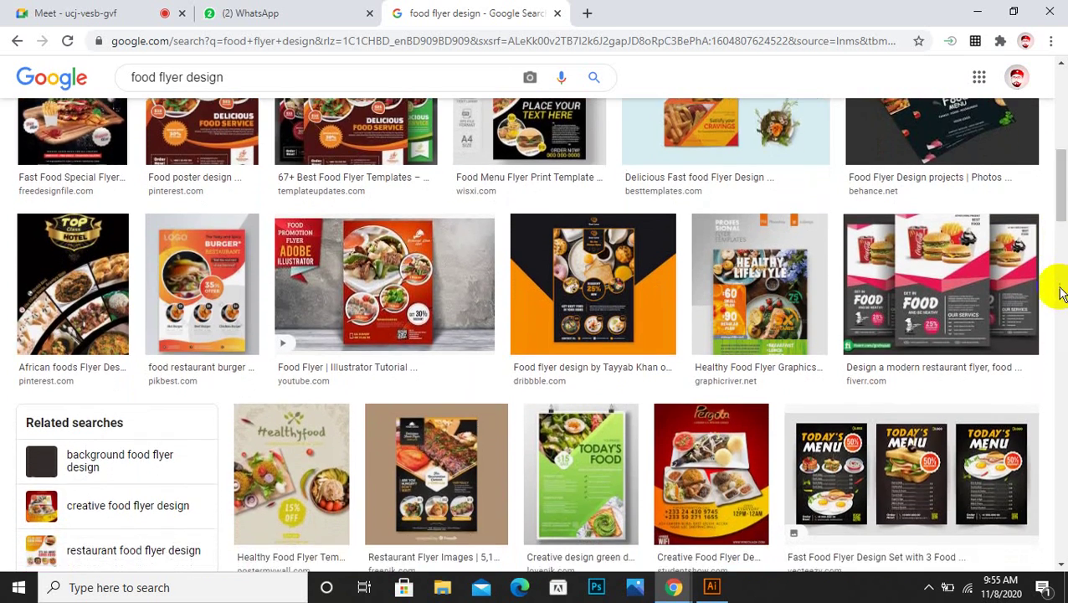
pyautogui.moveTo(1061, 217)
pyautogui.mouseDown()
pyautogui.moveTo(1066, 234)
pyautogui.moveTo(1059, 214)
pyautogui.moveTo(1061, 224)
pyautogui.mouseUp()
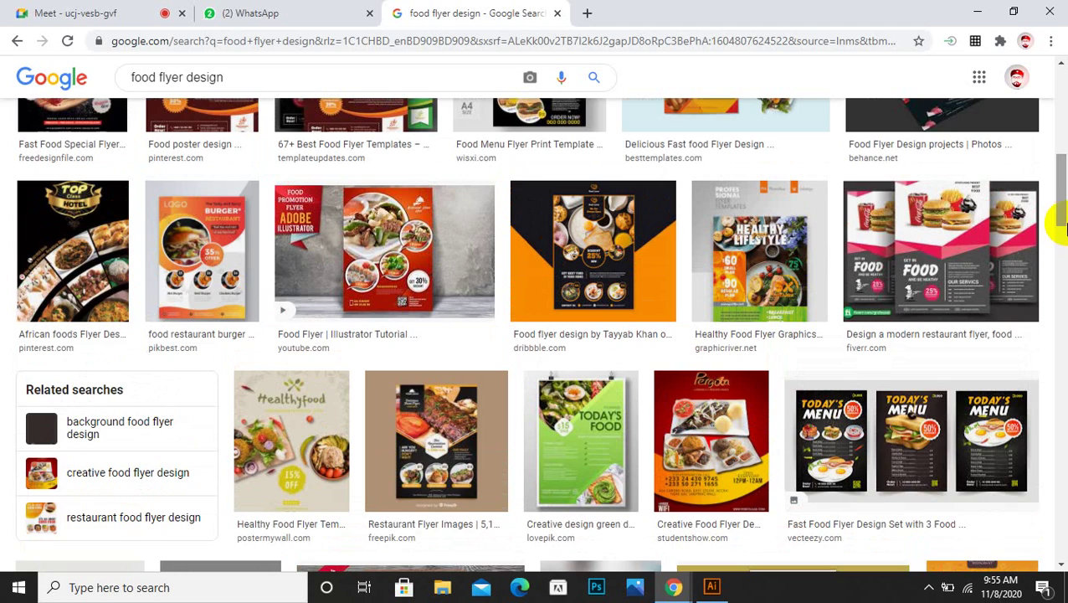
pyautogui.scroll(-9, 1049, 233)
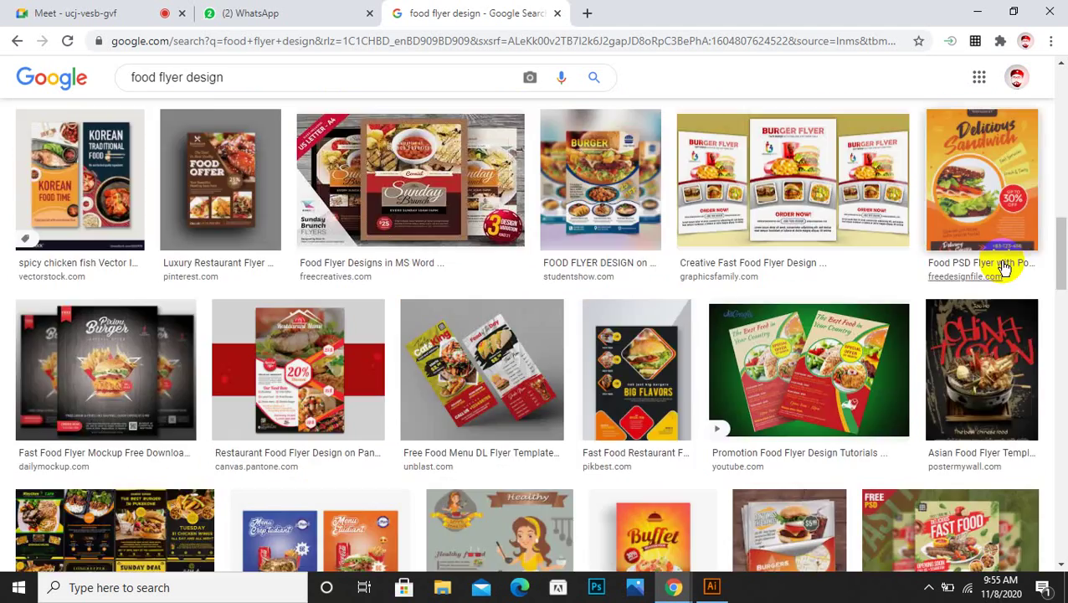
pyautogui.scroll(-10, 899, 274)
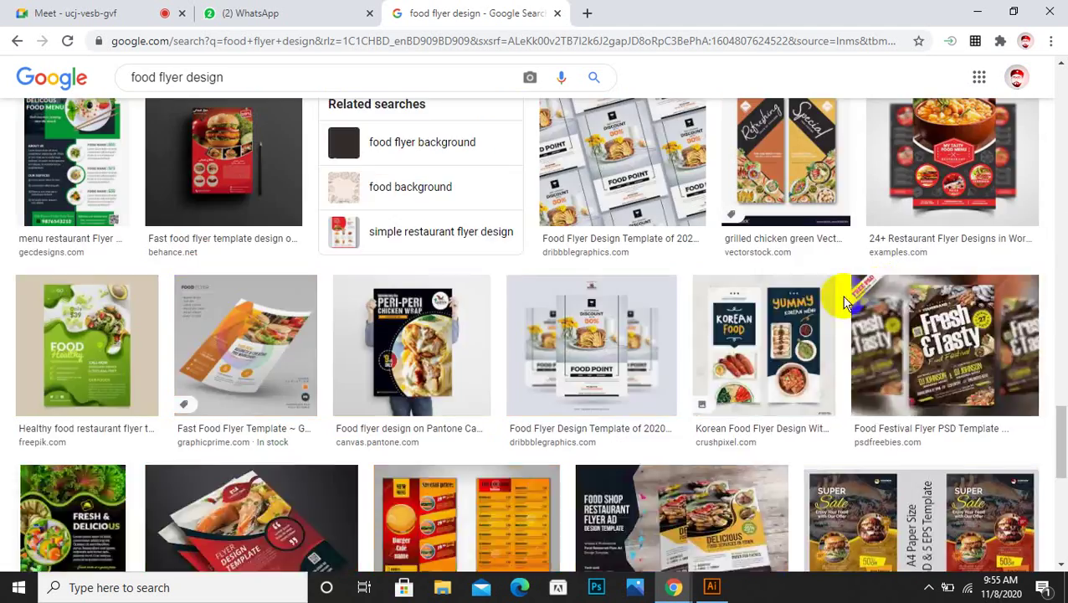
pyautogui.scroll(15, 845, 303)
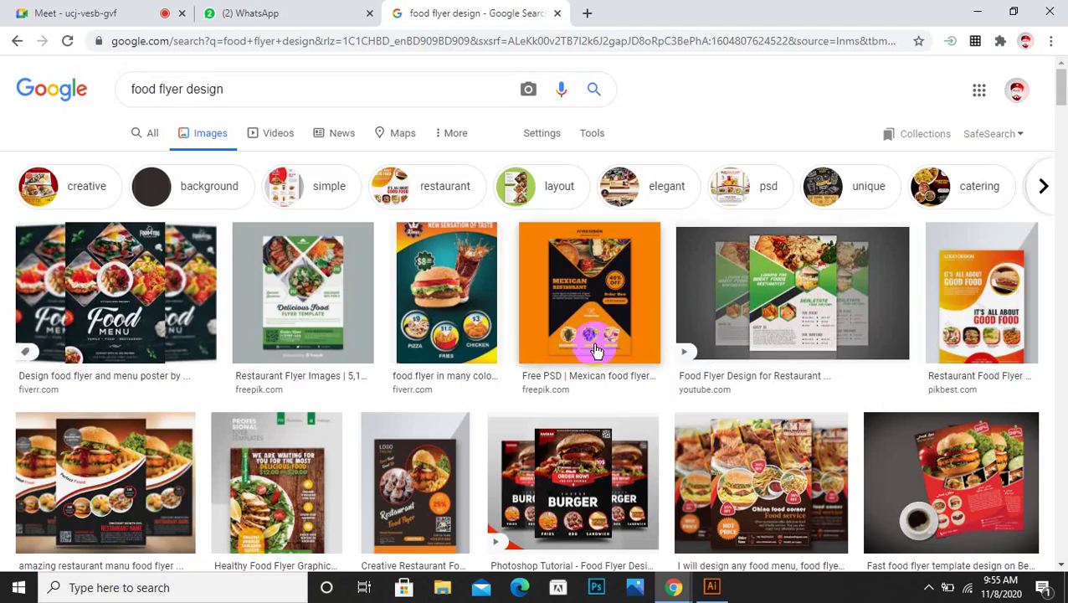
pyautogui.scroll(-8, 527, 389)
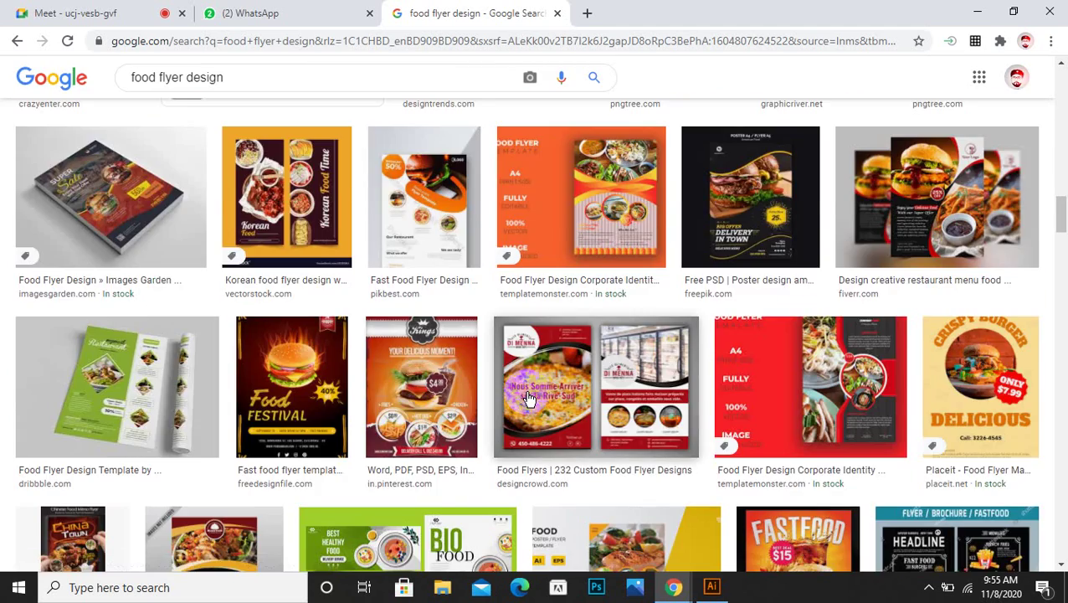
pyautogui.scroll(-5, 527, 400)
pyautogui.scroll(-20, 525, 398)
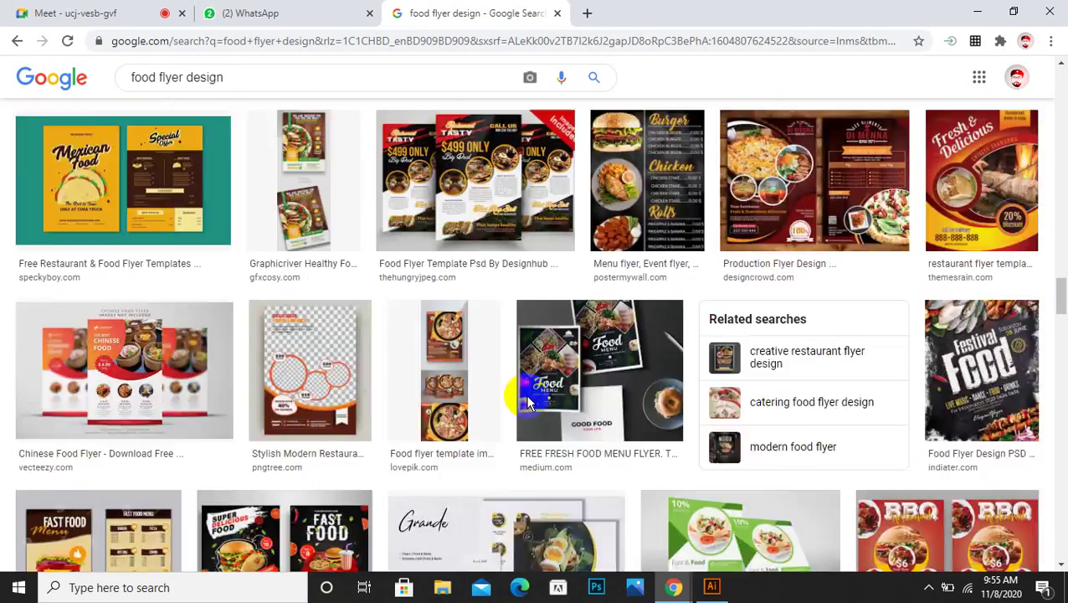
pyautogui.scroll(20, 525, 399)
pyautogui.scroll(18, 523, 397)
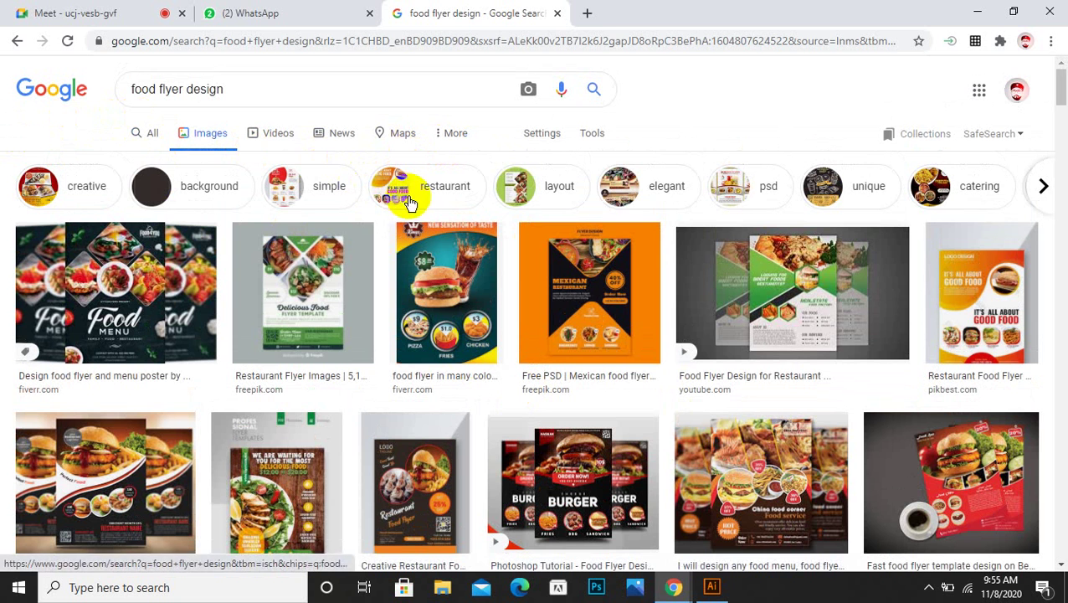
# - Compare the business flyers posted in the LEDP LOT 15 GD0520 WhatsApp group with the food flyer image results
pyautogui.click(309, 11)
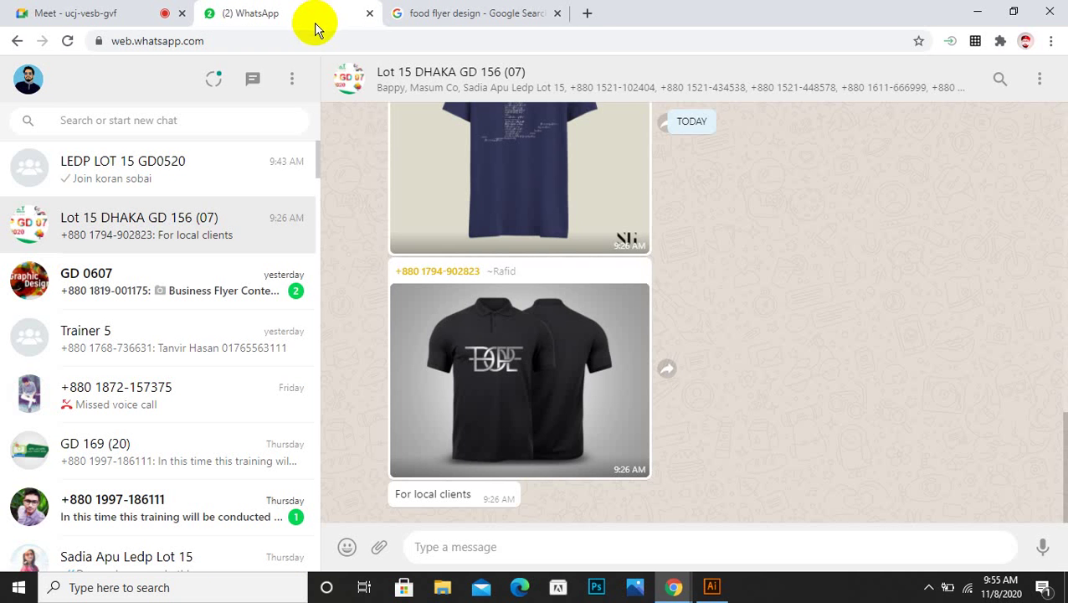
pyautogui.click(201, 170)
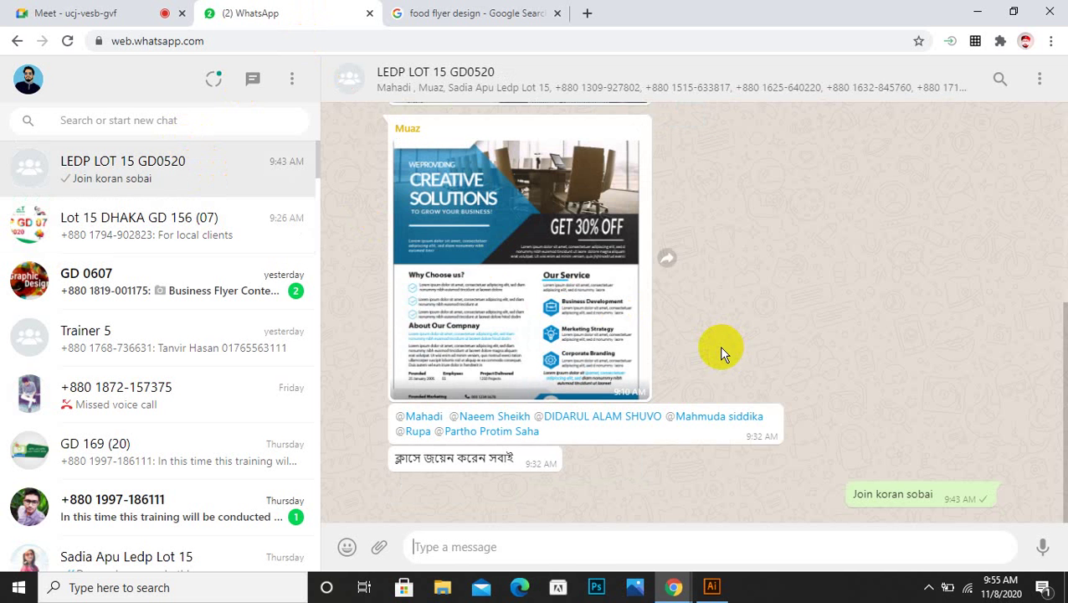
pyautogui.click(481, 14)
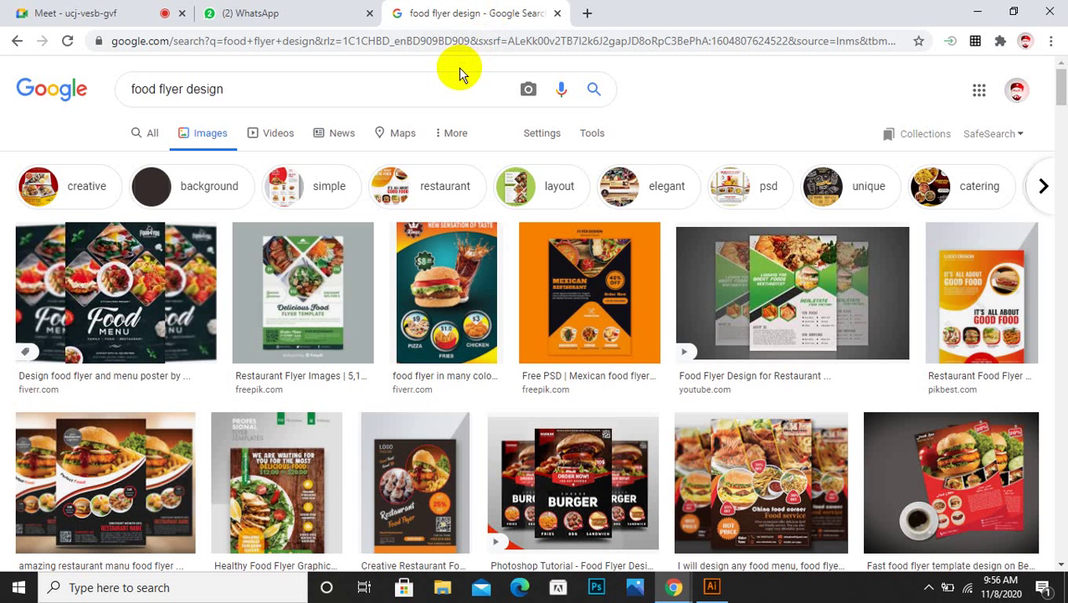
pyautogui.scroll(-10, 162, 360)
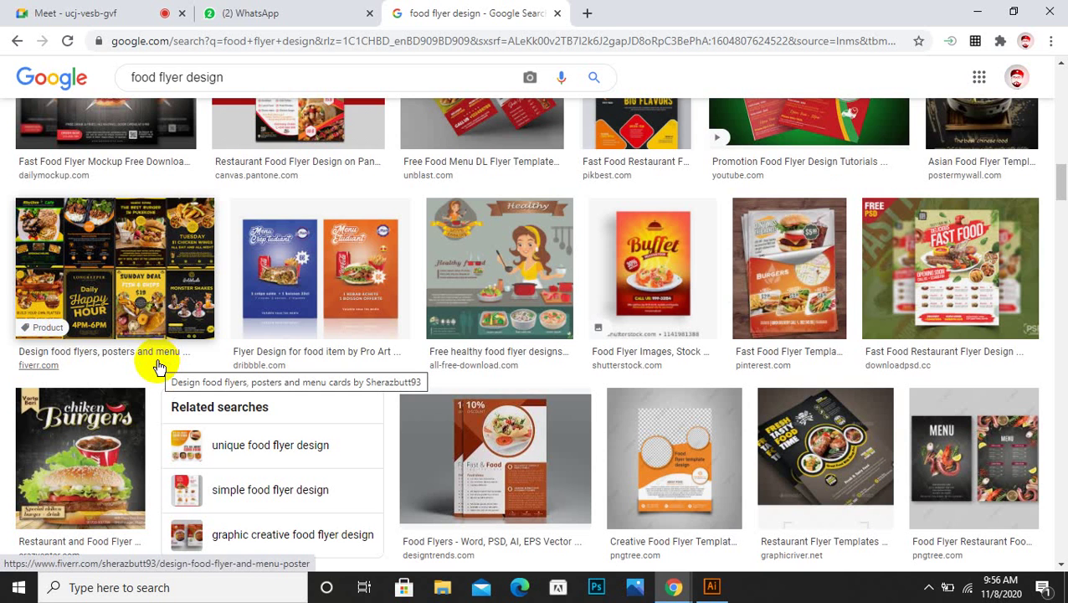
pyautogui.scroll(8, 158, 366)
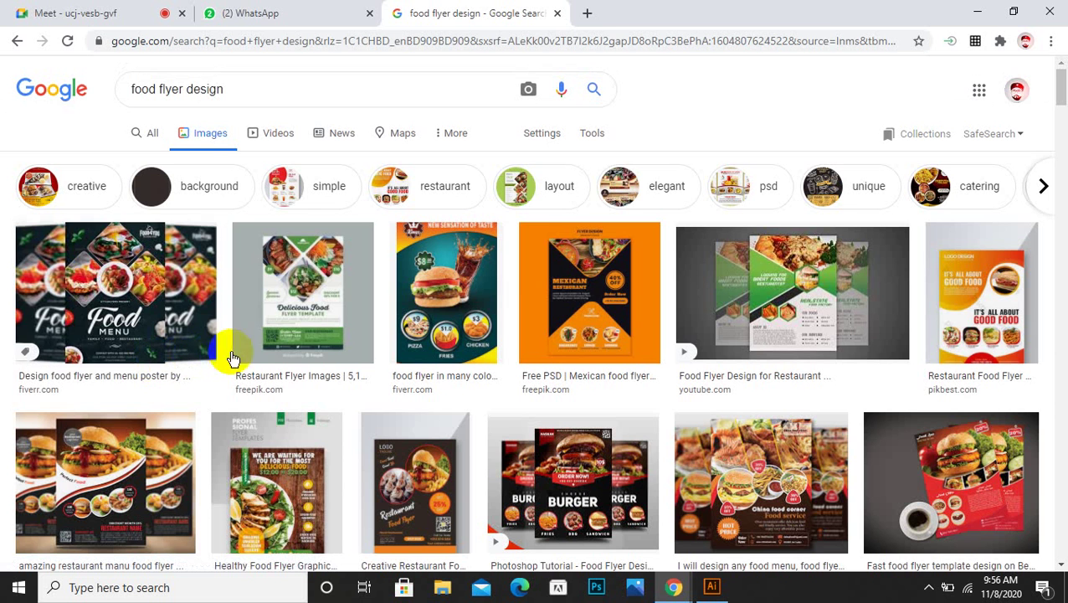
pyautogui.click(287, 11)
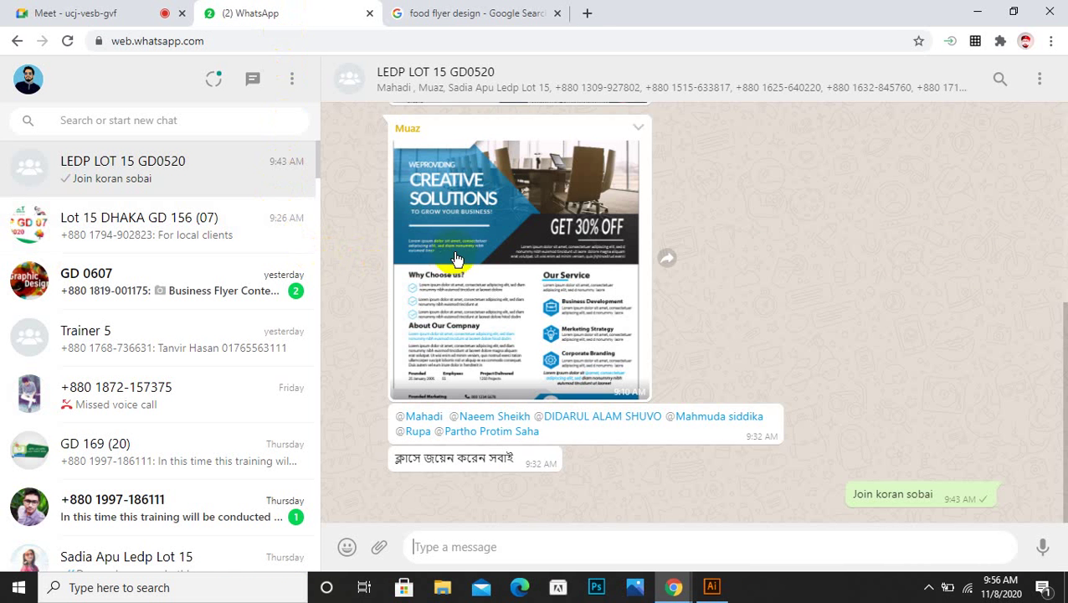
pyautogui.scroll(4, 750, 252)
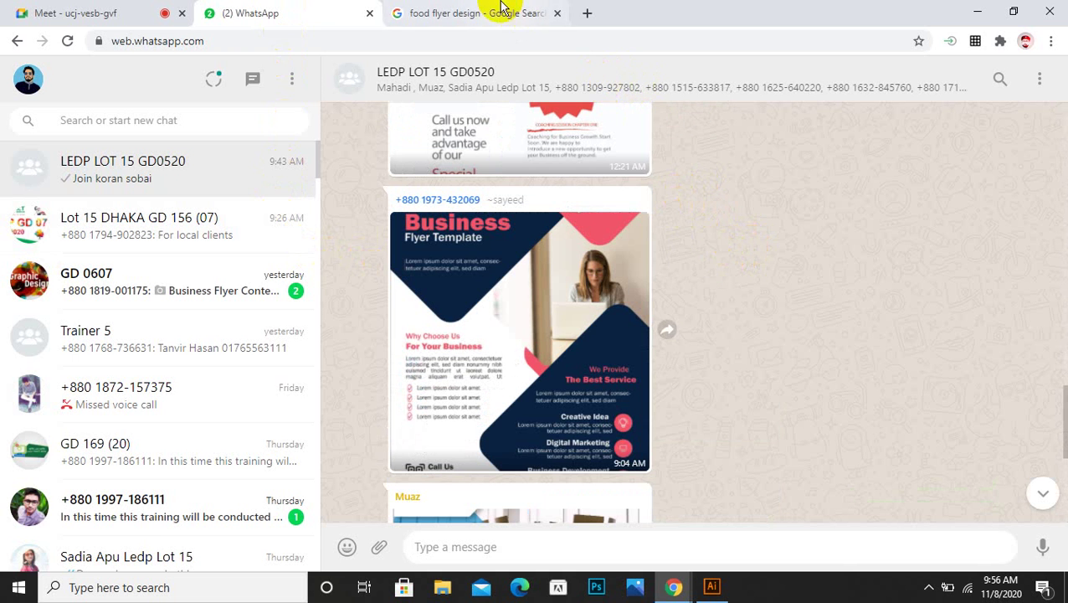
# - Open the bookmarked MEGA cloud drive in a new browser tab and go to its GD0607 folder
pyautogui.click(587, 14)
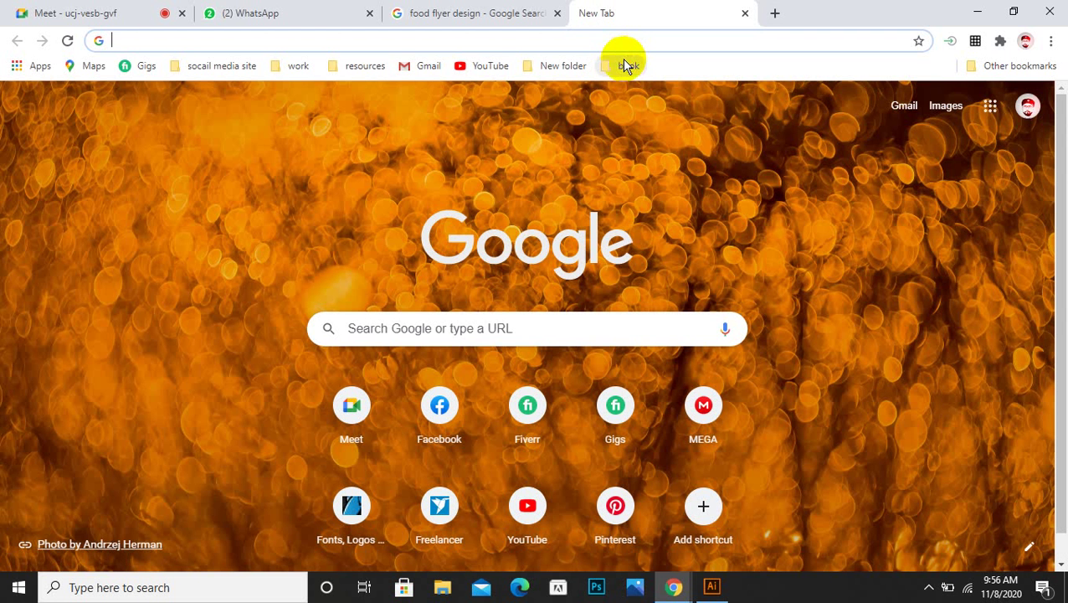
pyautogui.click(624, 65)
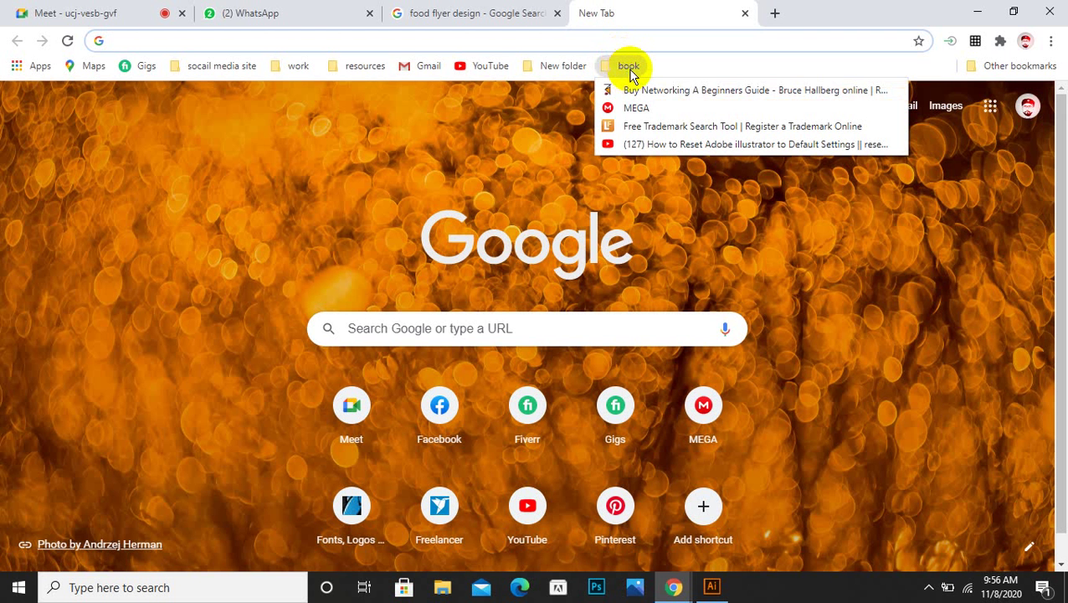
pyautogui.click(645, 110)
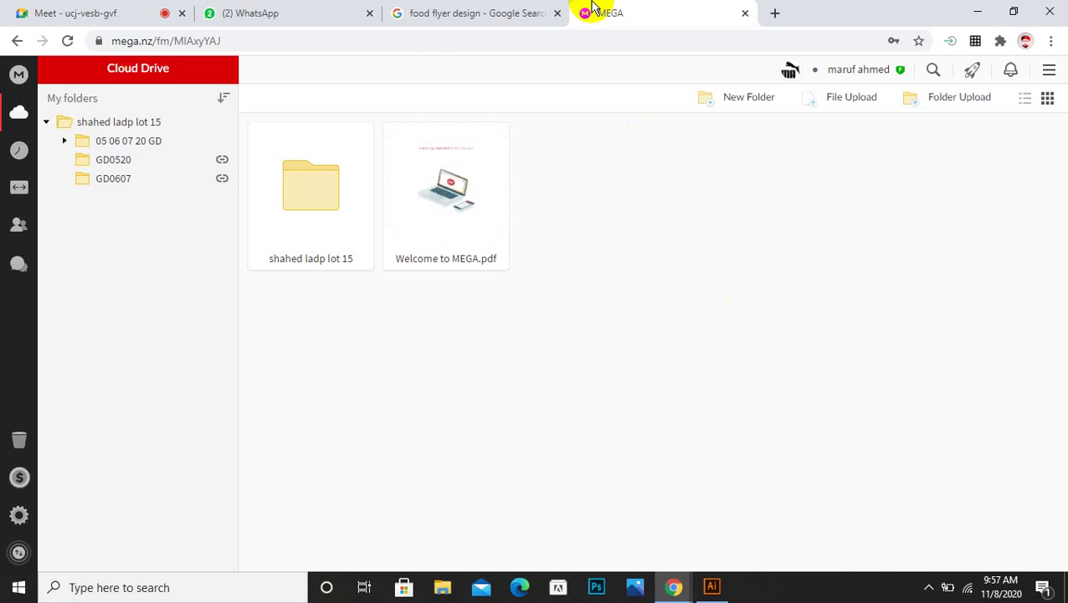
pyautogui.click(155, 178)
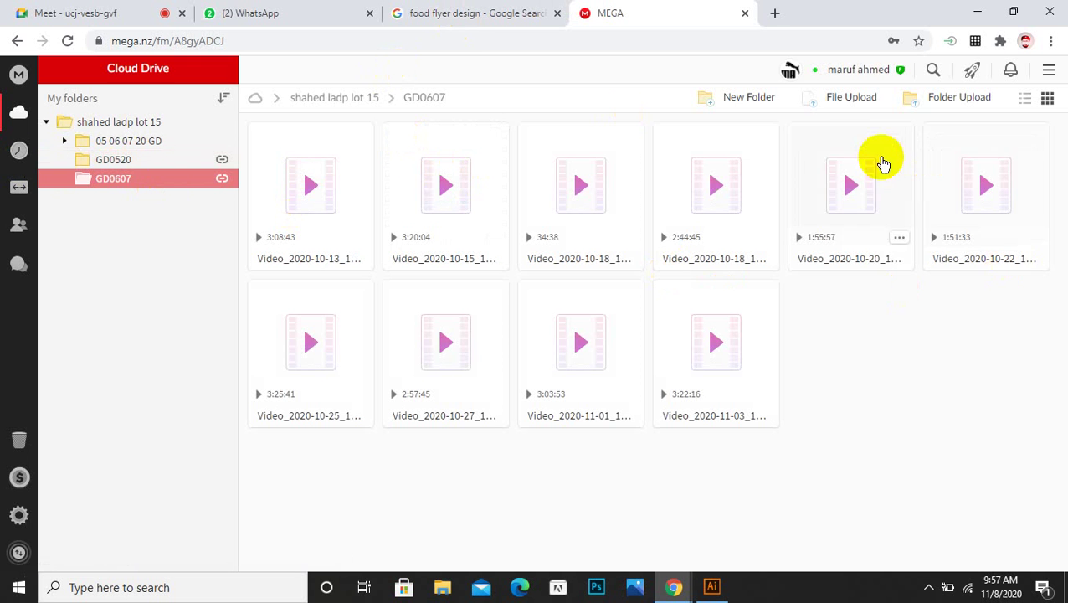
# - Upload the class recording Video_2020-11-05_174143 from the local work\GD0607 folder to the GD0607 cloud folder
pyautogui.click(840, 102)
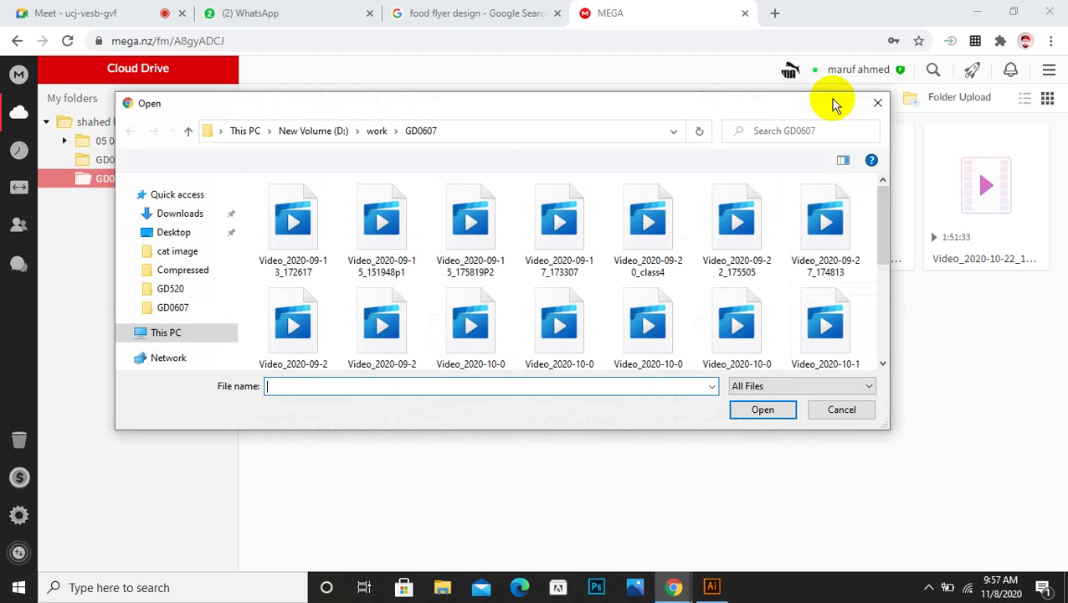
pyautogui.scroll(-5, 816, 234)
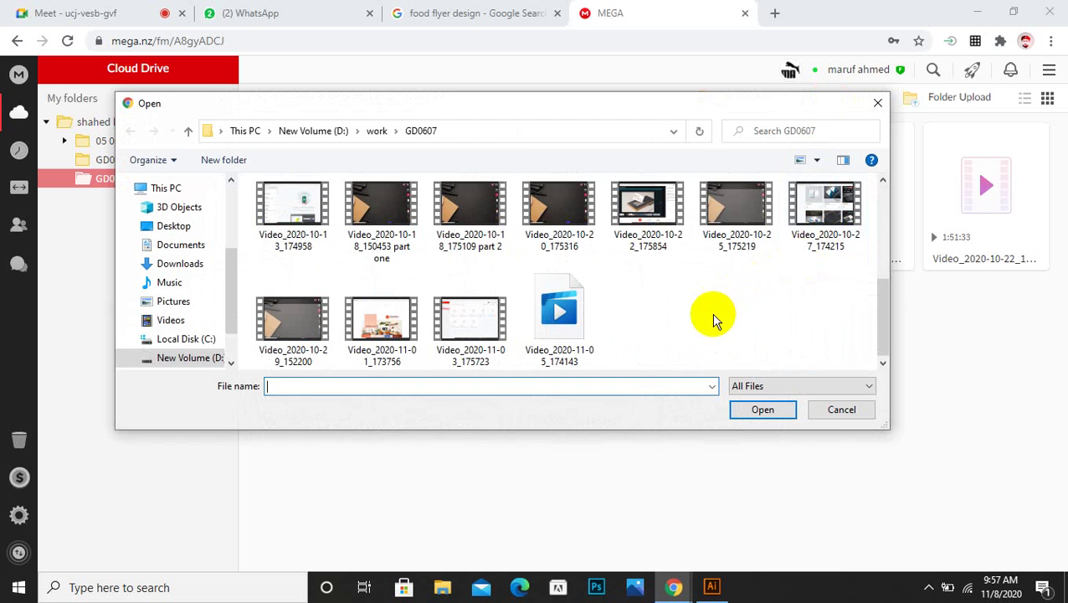
pyautogui.moveTo(711, 311); pyautogui.dragTo(571, 347)
pyautogui.click(774, 412)
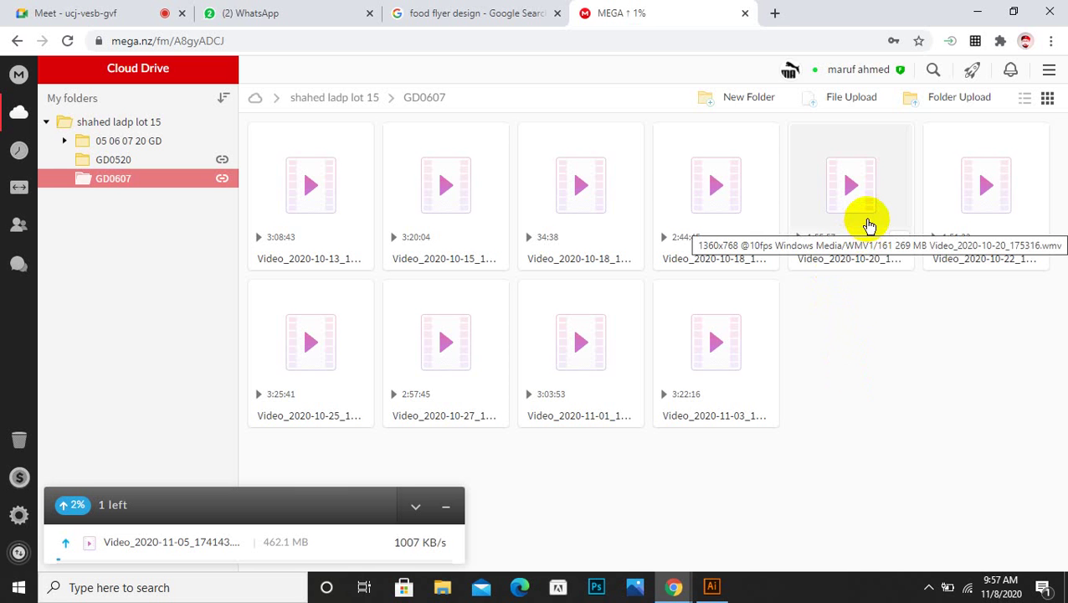
# - Switch back to the food flyer design image results while the video uploads
pyautogui.click(509, 24)
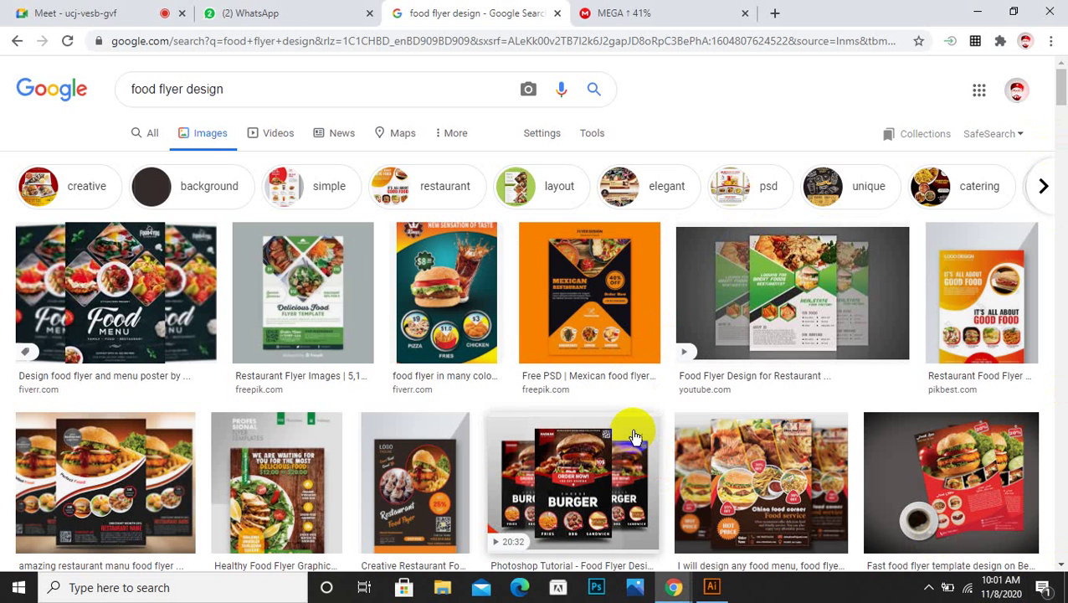
# - Look through the food flyer design image results and compare the layouts of the different flyers
pyautogui.scroll(-5, 873, 437)
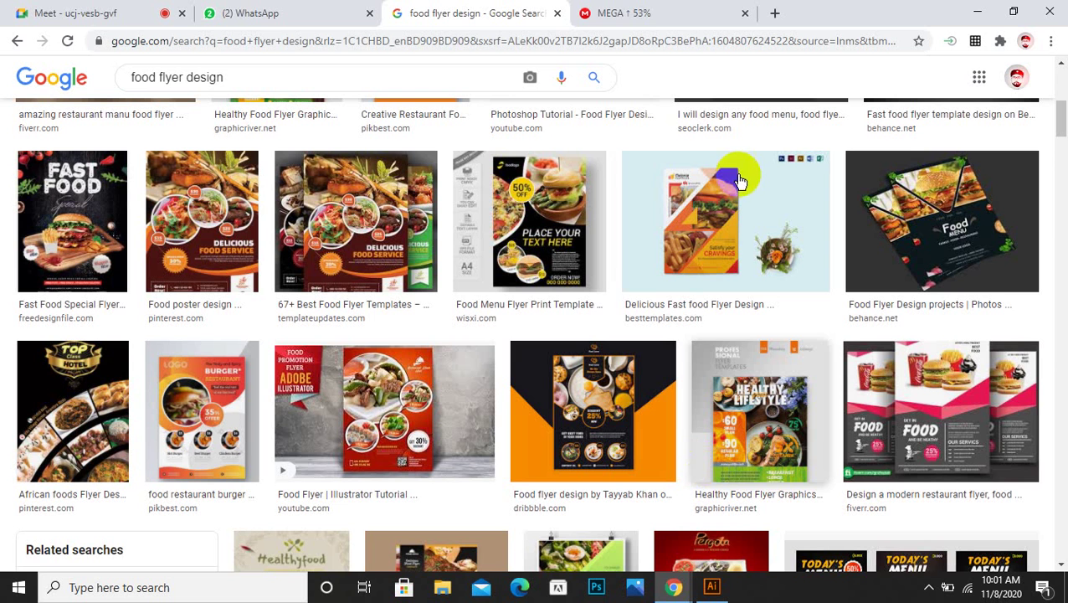
pyautogui.click(979, 590)
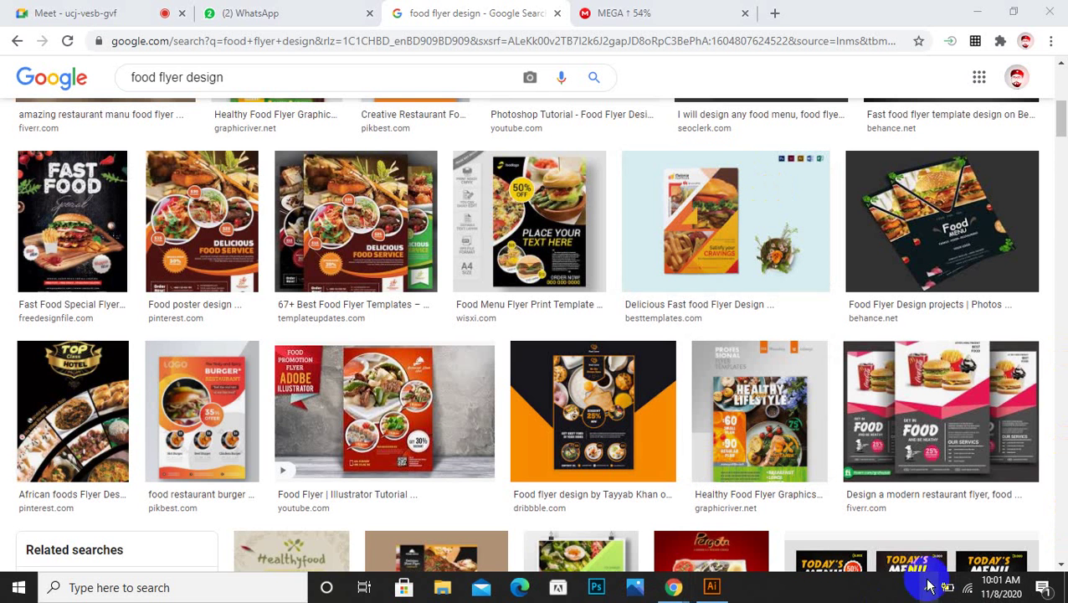
pyautogui.click(365, 321)
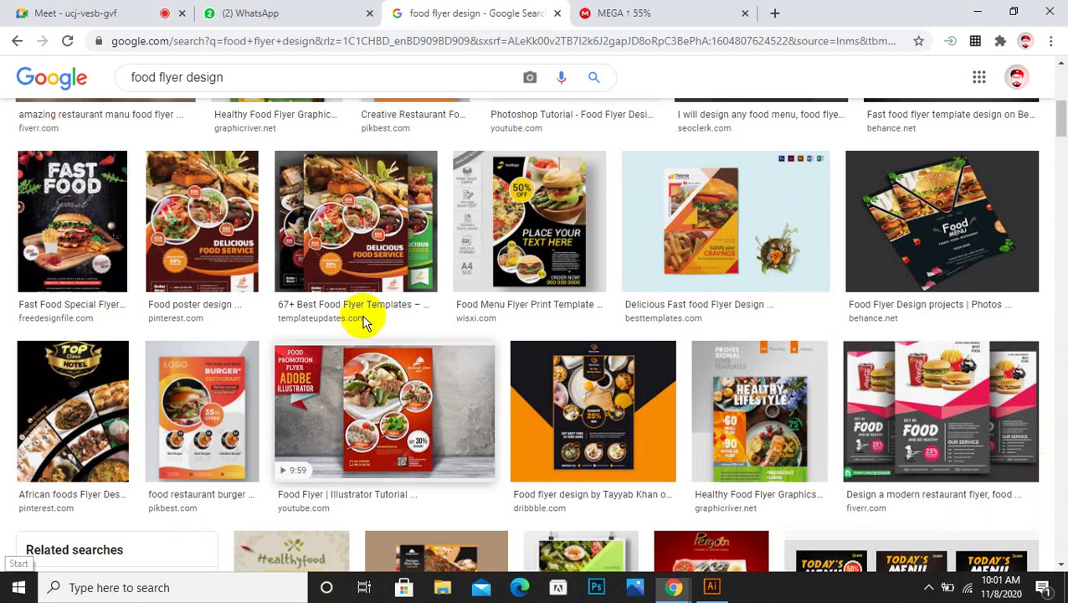
pyautogui.scroll(-5, 578, 482)
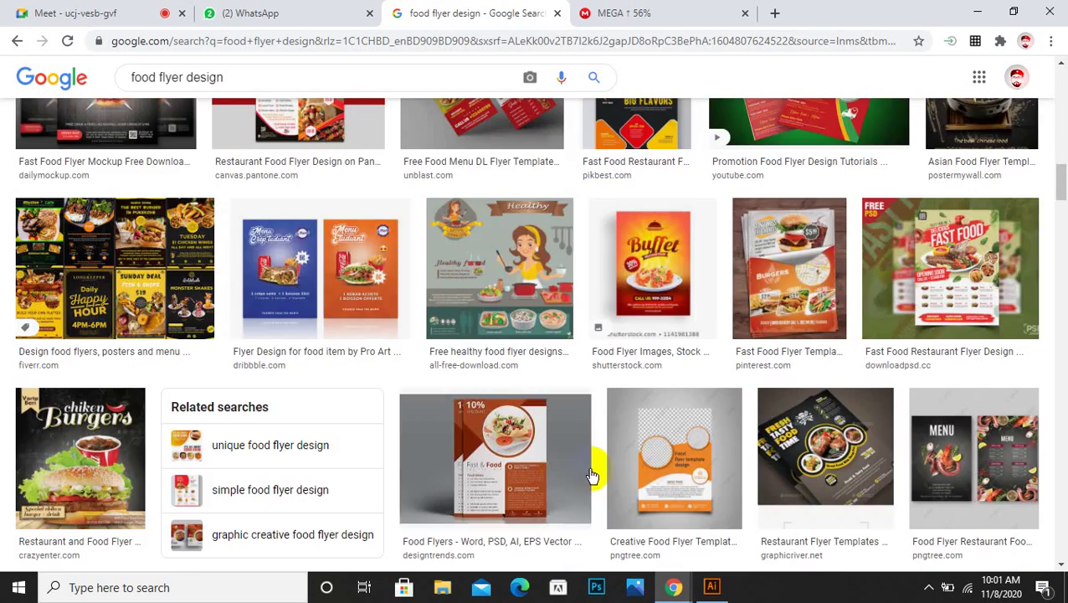
pyautogui.scroll(-5, 795, 444)
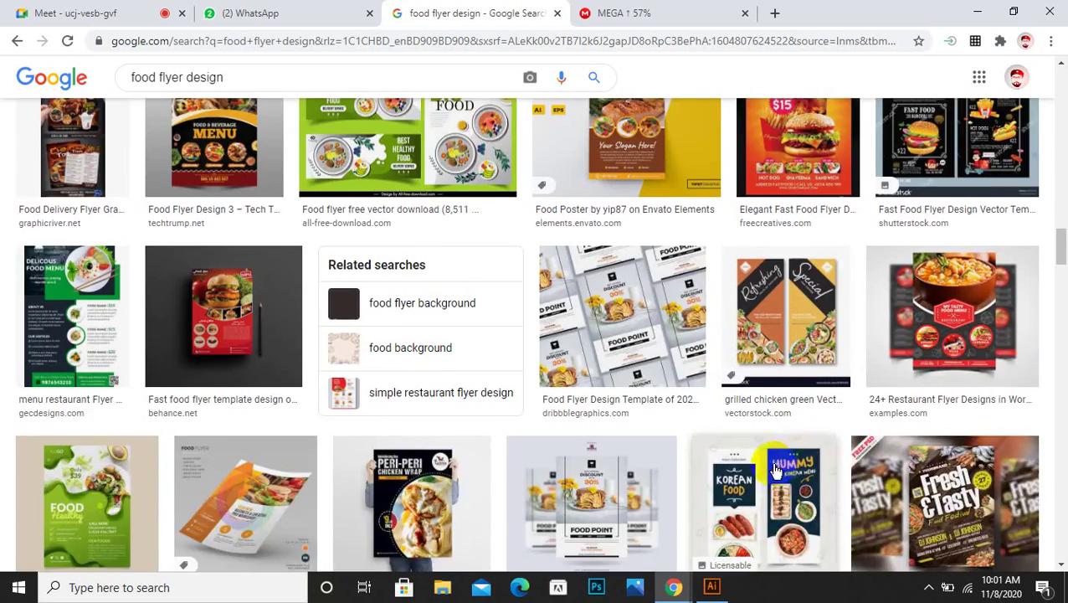
pyautogui.scroll(5, 775, 470)
pyautogui.scroll(-2, 773, 479)
pyautogui.scroll(-10, 773, 481)
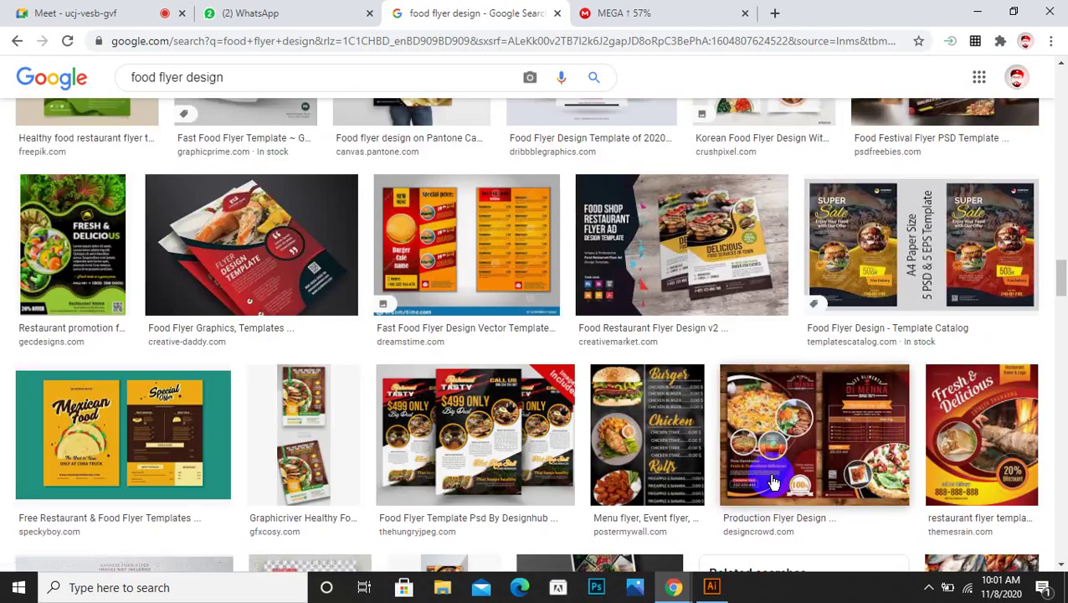
pyautogui.scroll(5, 774, 484)
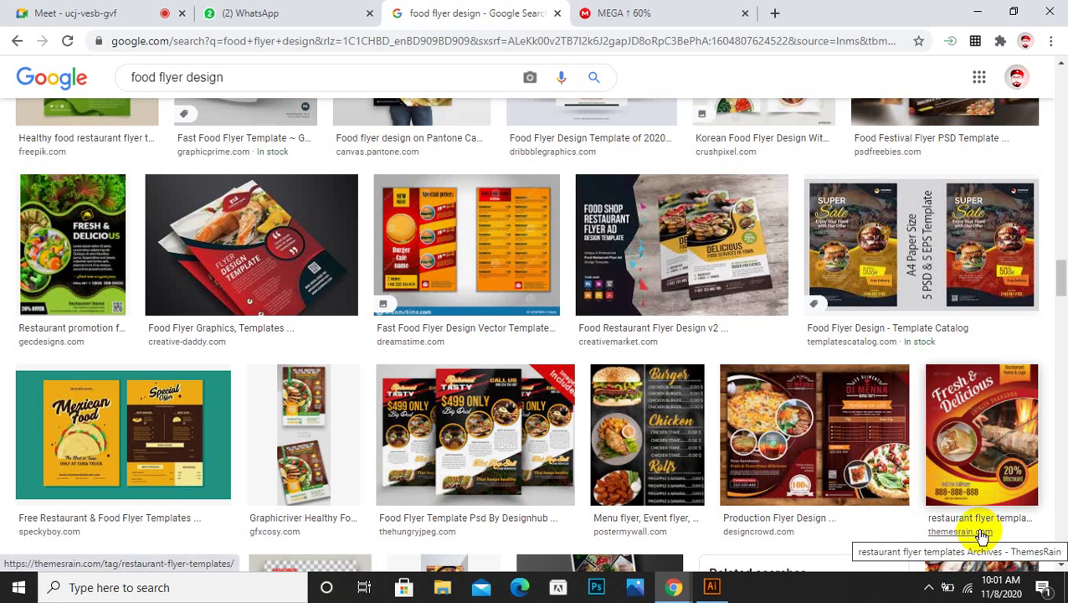
pyautogui.scroll(-7, 981, 535)
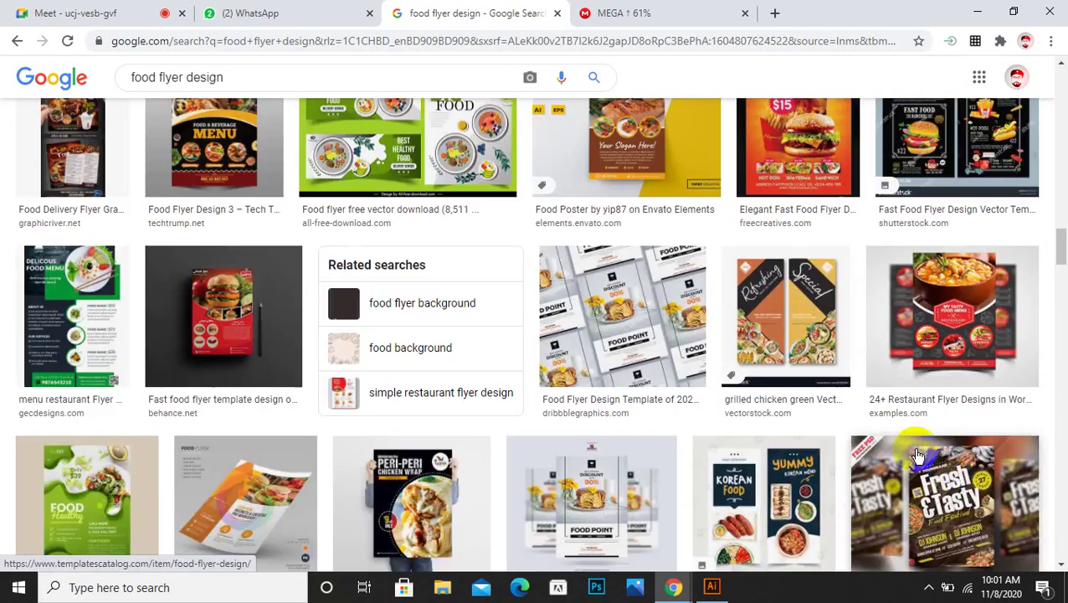
pyautogui.scroll(10, 949, 433)
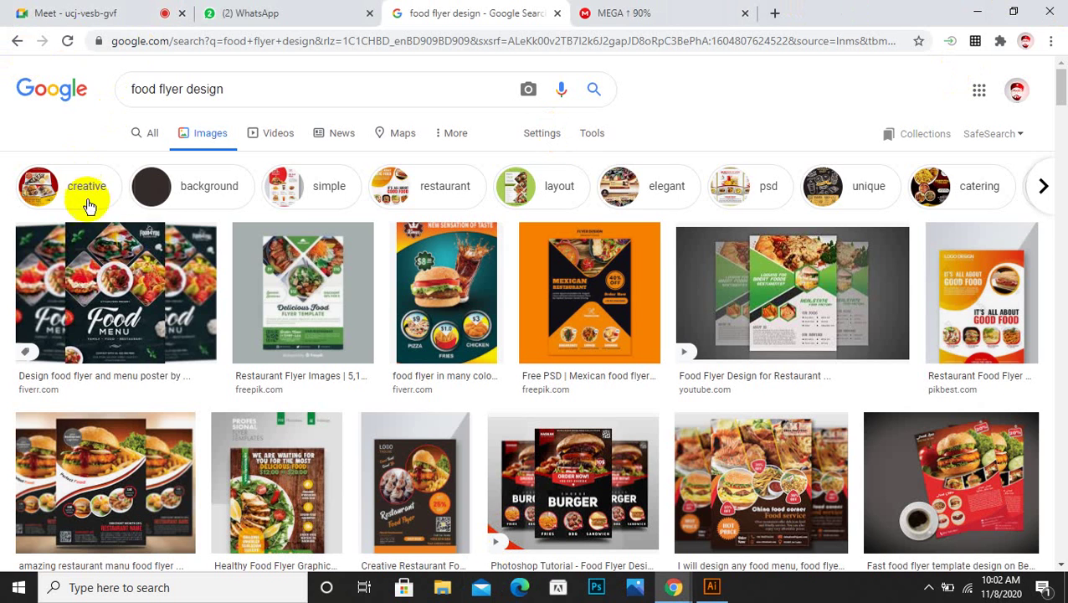
pyautogui.scroll(-5, 249, 338)
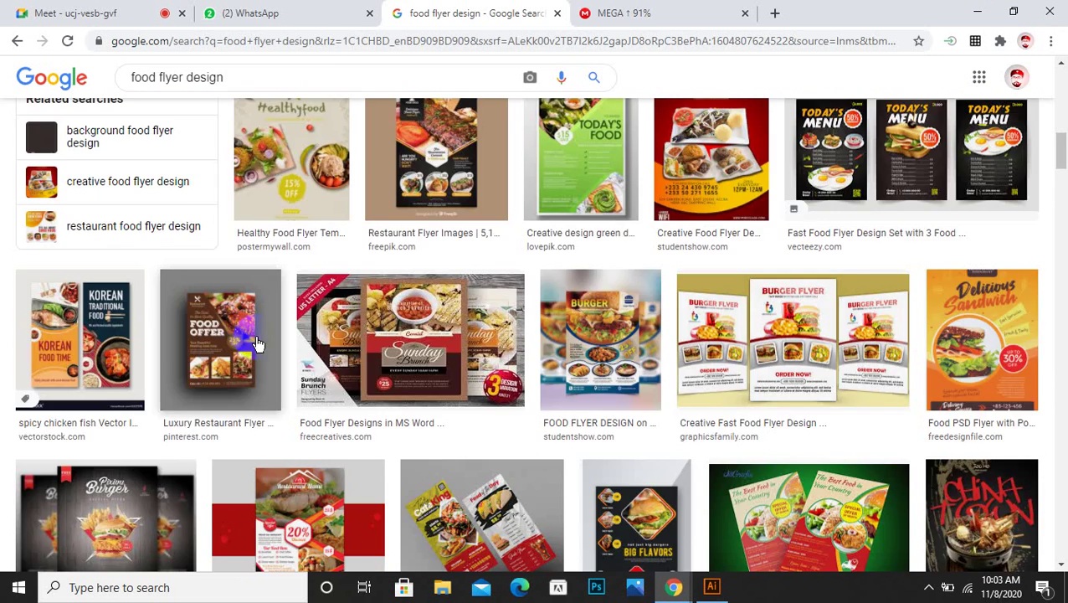
pyautogui.scroll(-6, 248, 338)
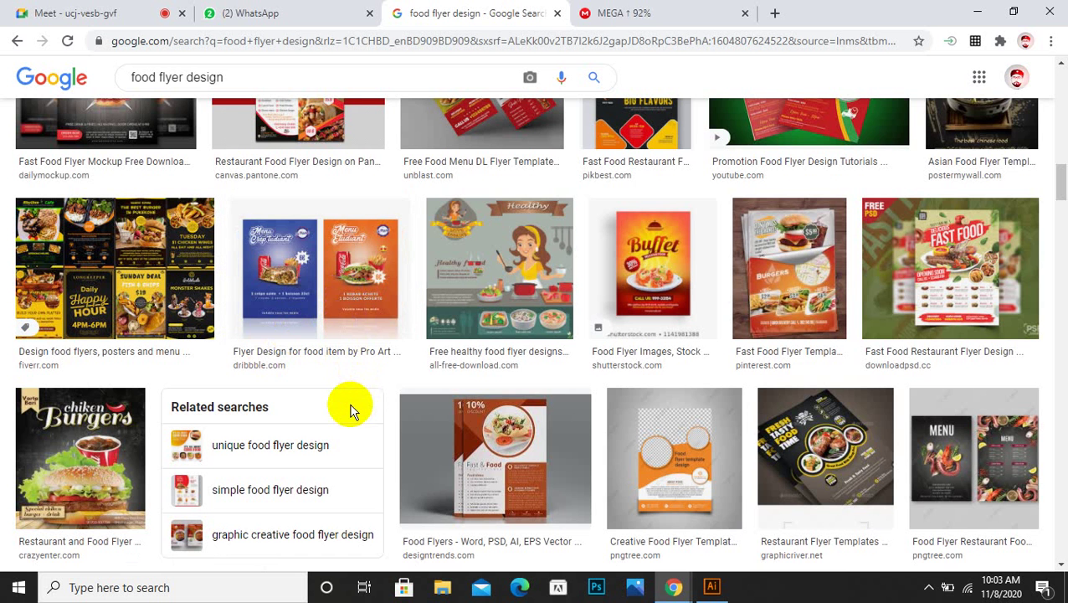
pyautogui.scroll(10, 356, 410)
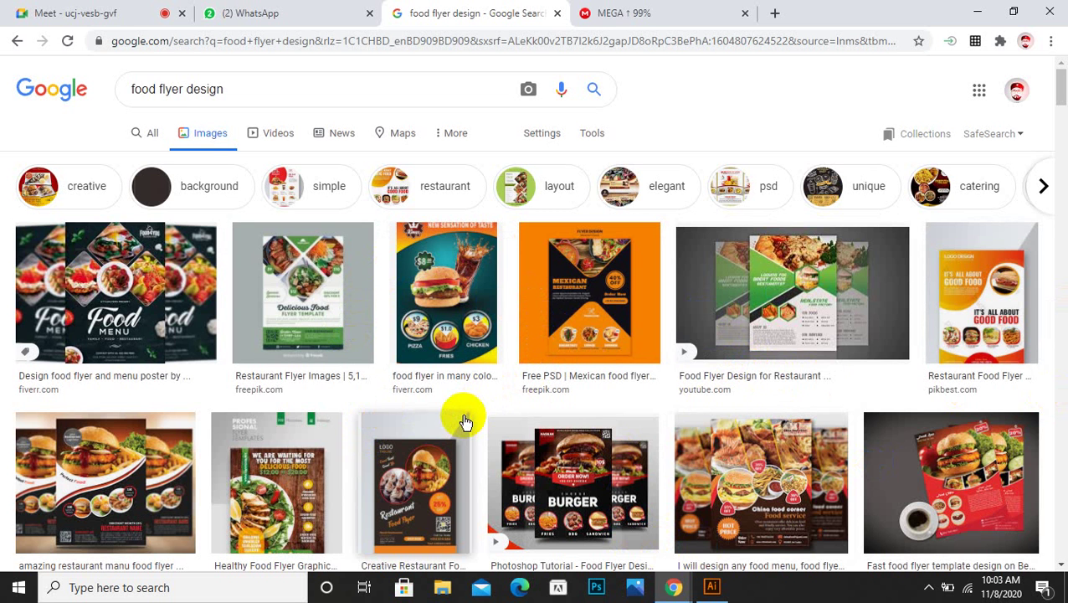
# - Preview the GraphicRiver healthy food flyer with the wooden background and view its full layout
pyautogui.click(301, 464)
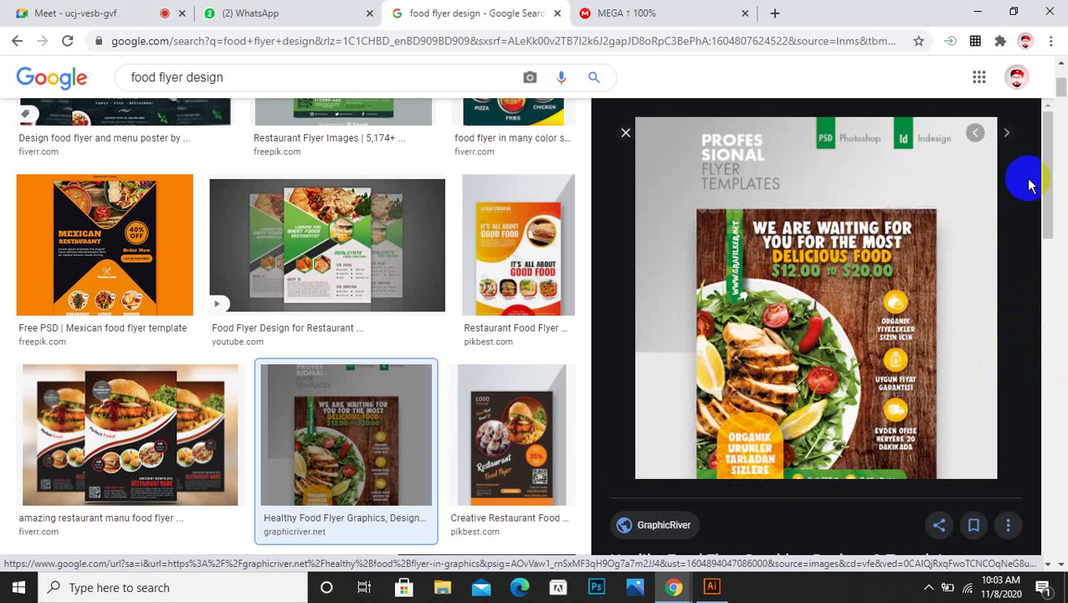
pyautogui.moveTo(1050, 157); pyautogui.dragTo(1052, 183)
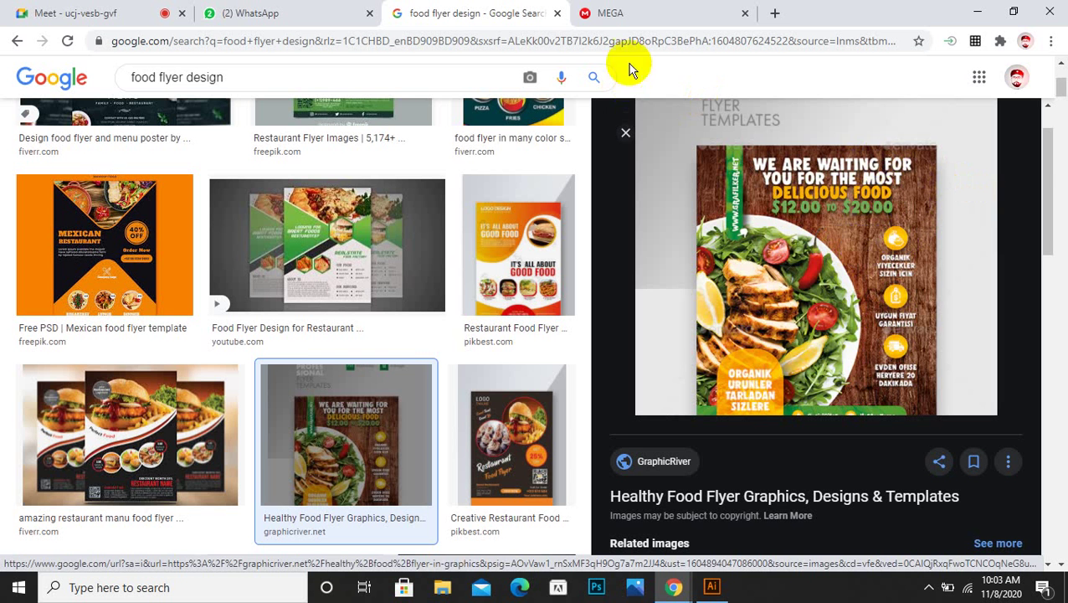
# - Check the class recording upload in the MEGA GD0607 folder and close that browser tab
pyautogui.click(716, 10)
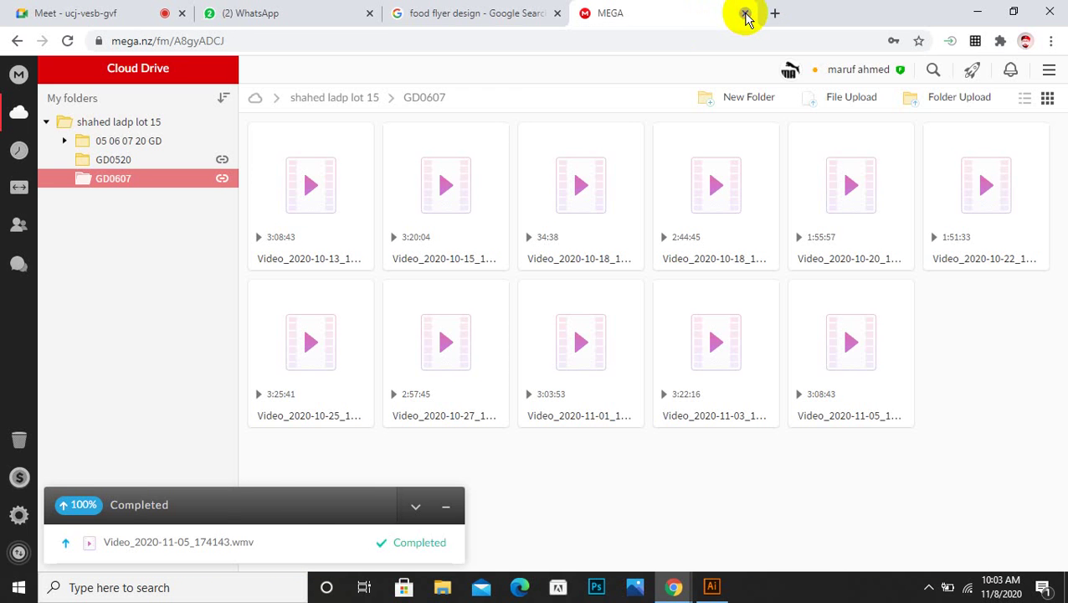
pyautogui.hotkey('ctrl', 'w')
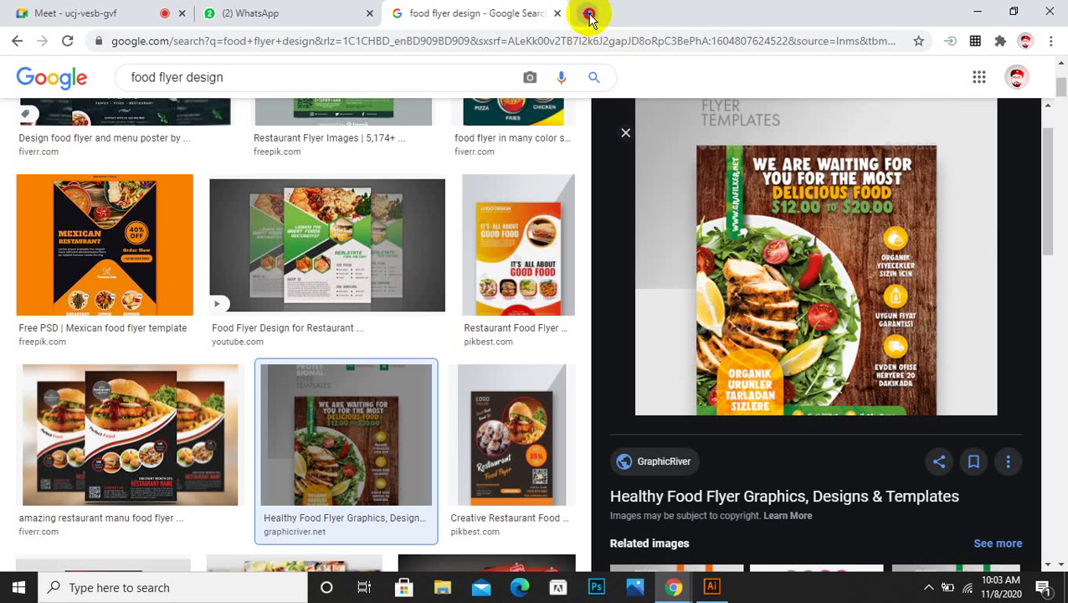
# - Open unsplash.com in a new browser tab
pyautogui.click(587, 17)
pyautogui.click(575, 38)
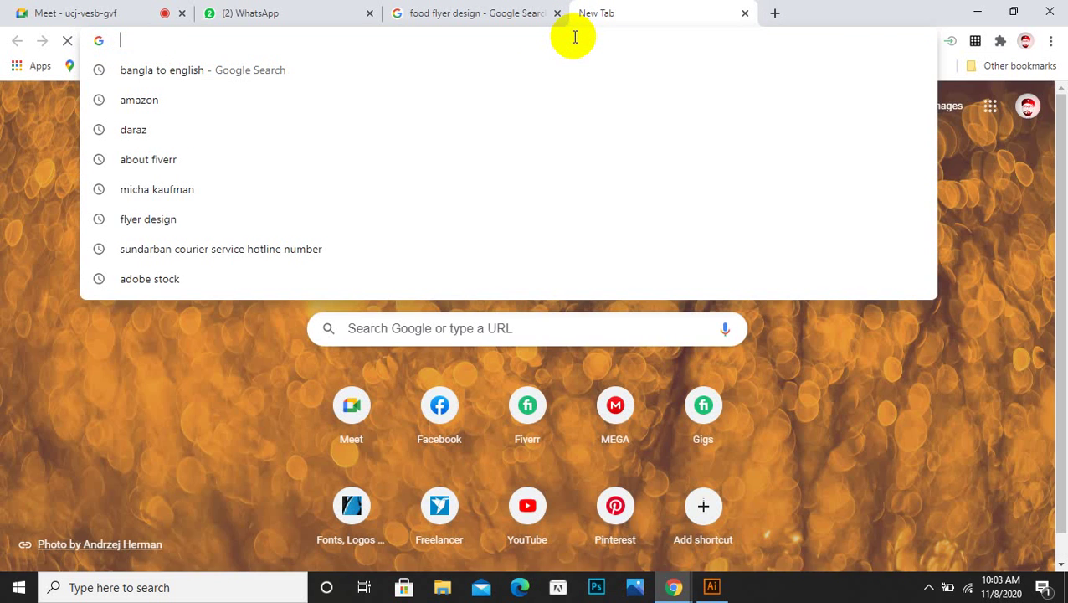
pyautogui.write('u')
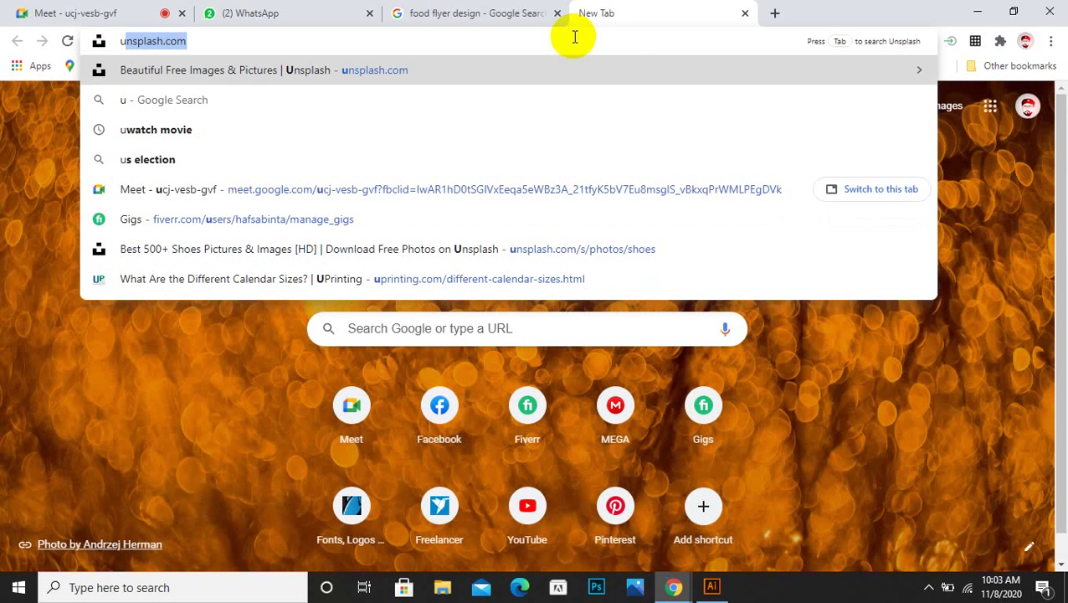
pyautogui.press('Return')
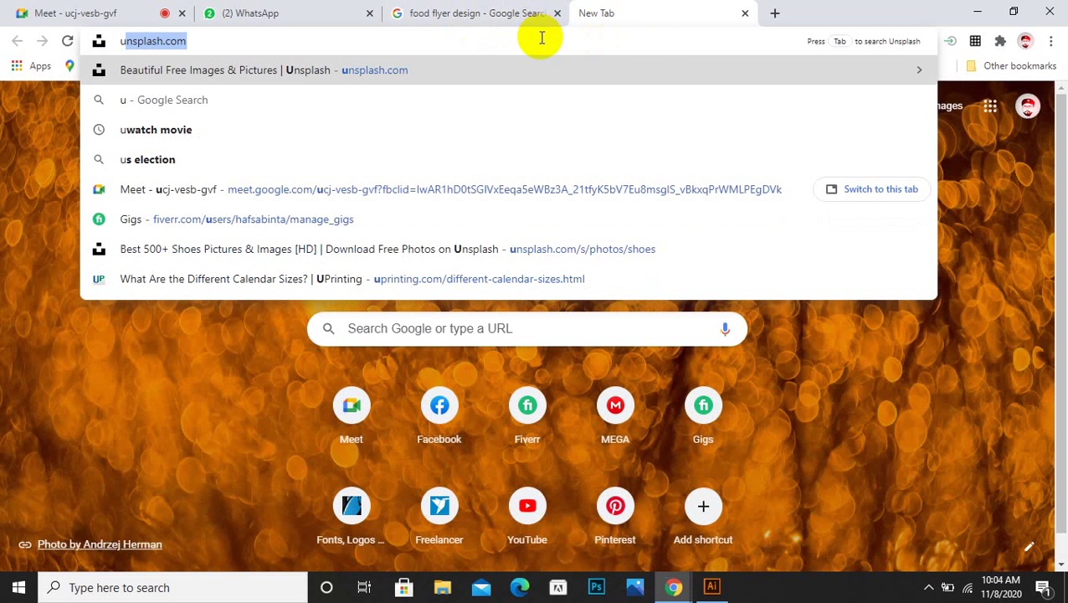
pyautogui.press('Return')
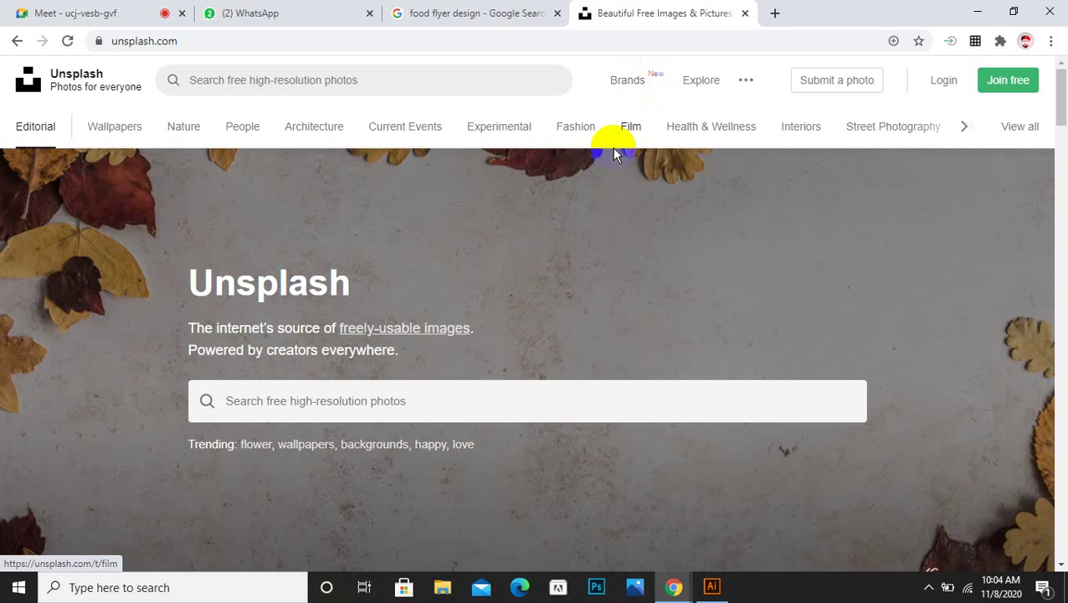
# - Search Unsplash for "wood" and browse the resulting photos for flyer background textures
pyautogui.scroll(-5, 444, 285)
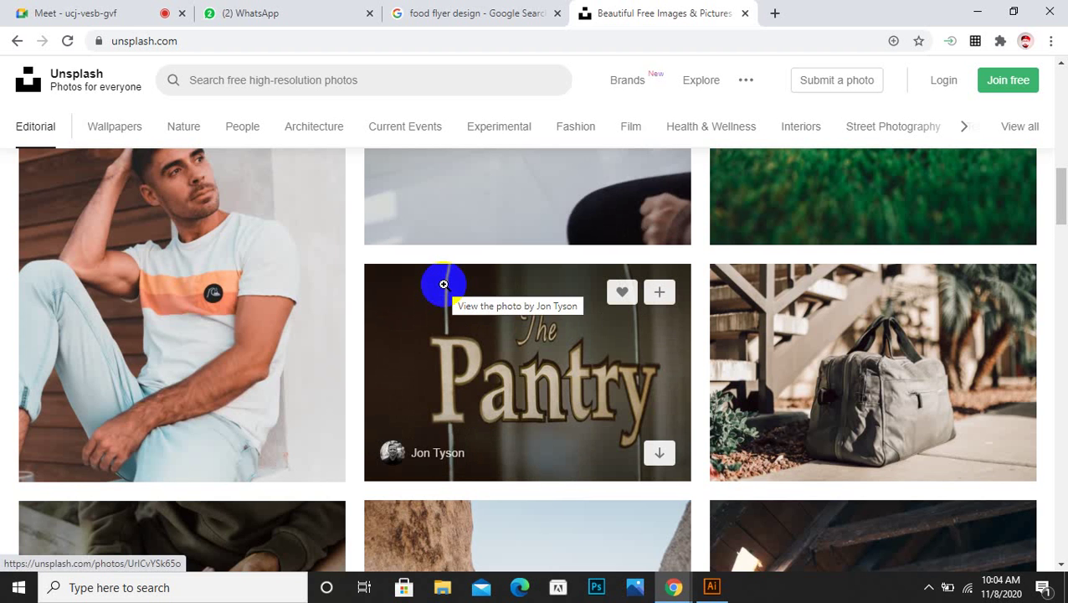
pyautogui.scroll(5, 444, 285)
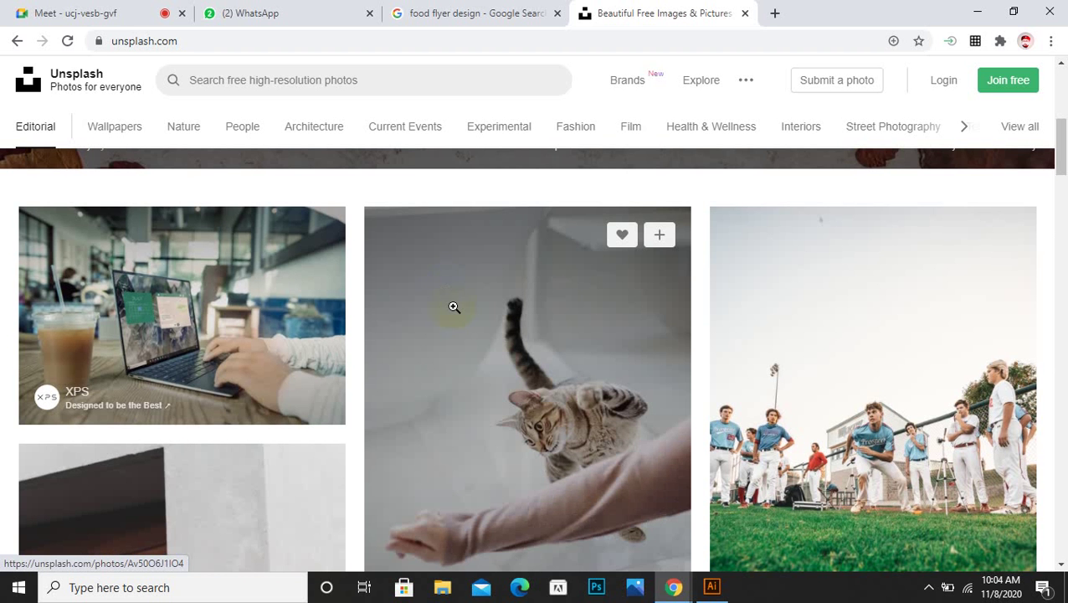
pyautogui.scroll(5, 444, 276)
pyautogui.click(315, 84)
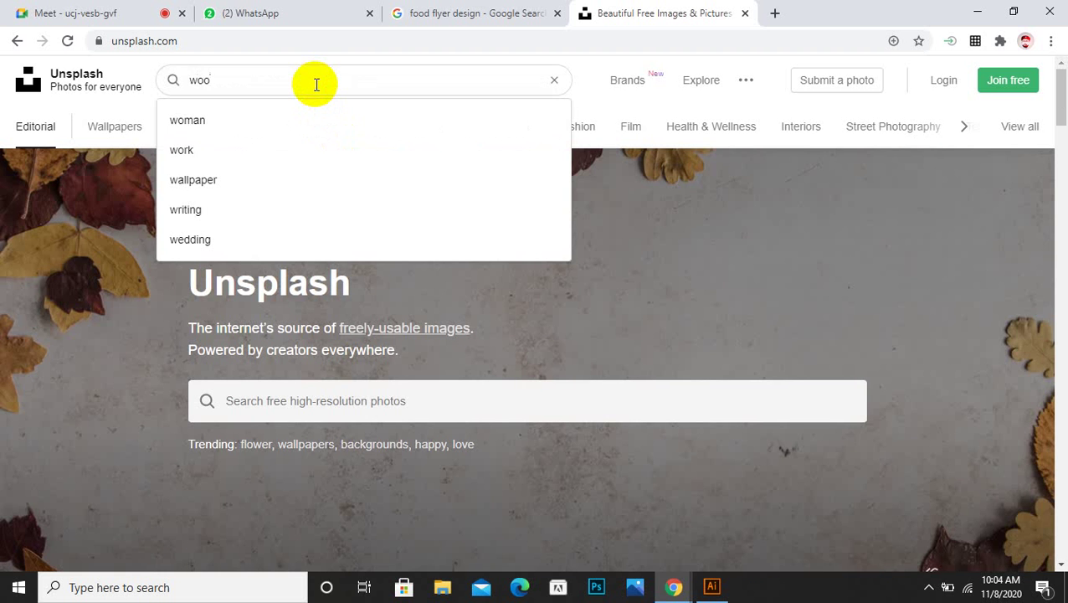
pyautogui.press('Return')
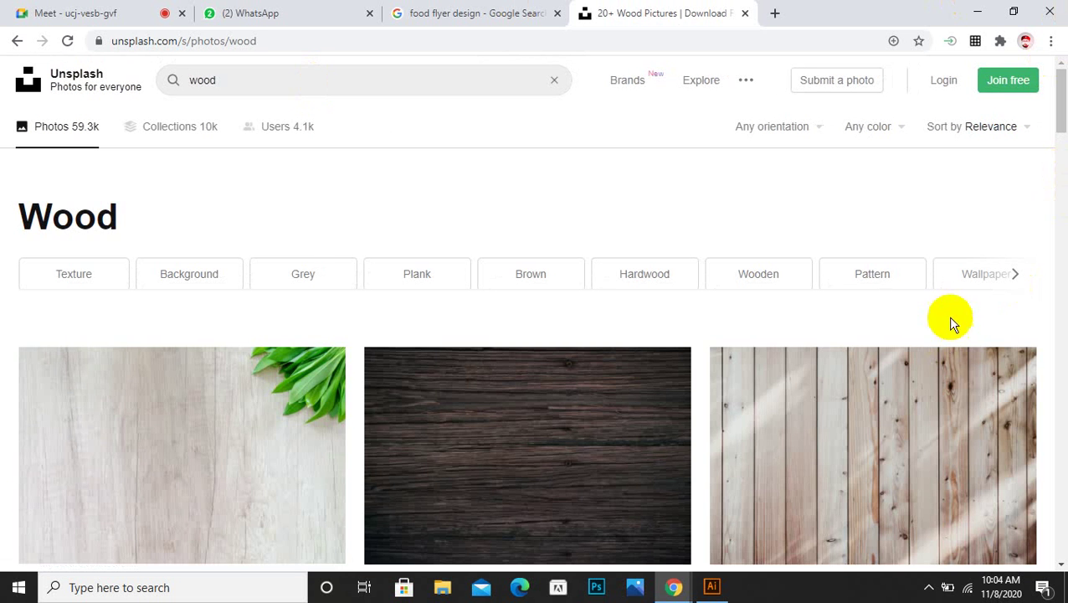
pyautogui.moveTo(1060, 125); pyautogui.dragTo(1057, 520)
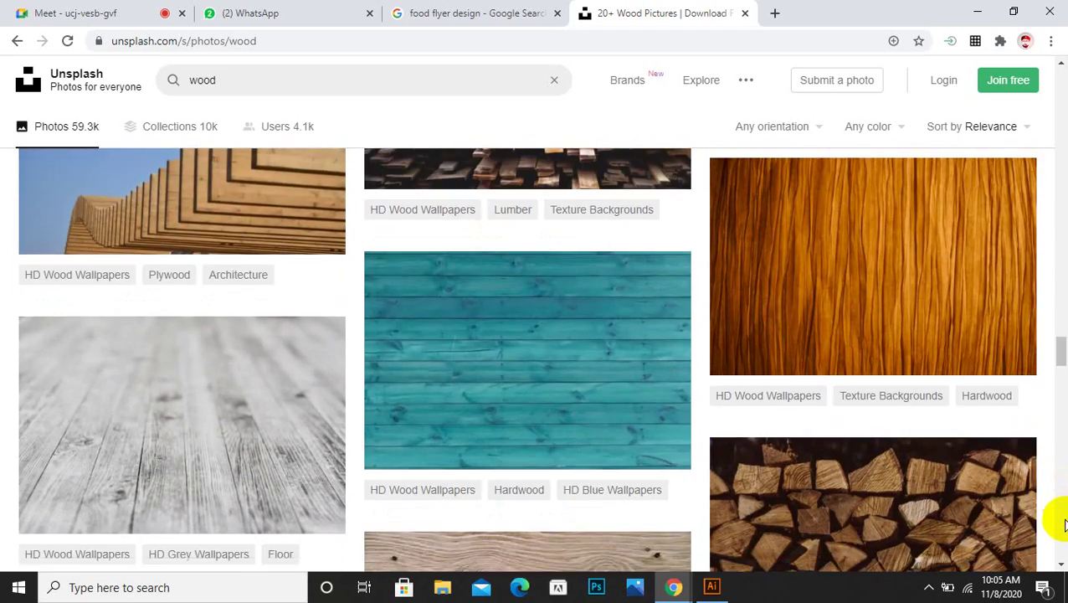
pyautogui.scroll(-3, 802, 442)
pyautogui.scroll(-5, 801, 442)
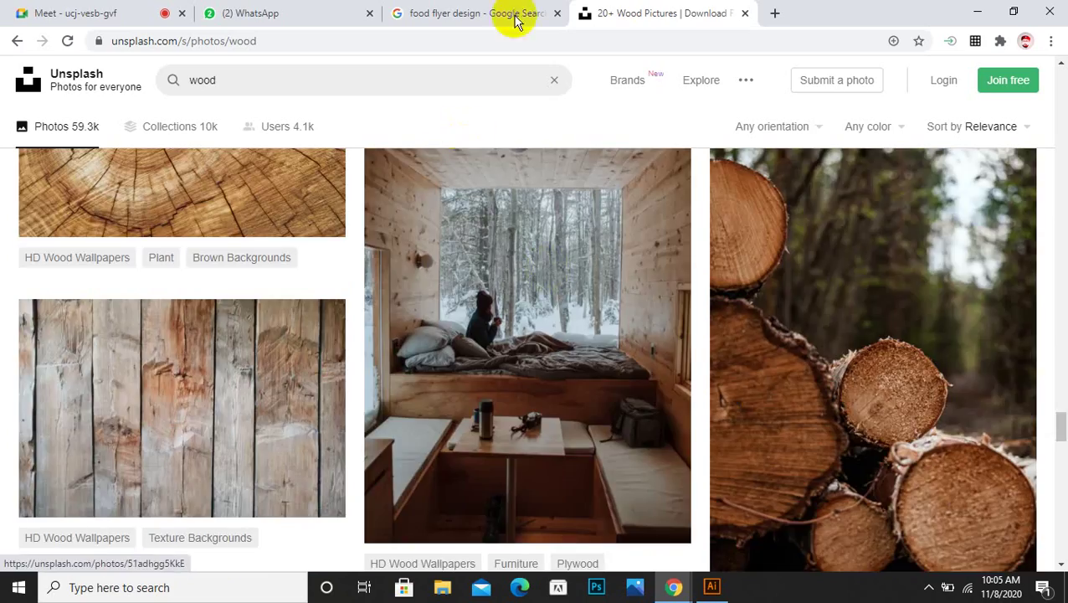
# - Return to the food flyer results and preview the Pikbest creative restaurant flyer and the GraphicRiver Healthy Lifestyle flyer with its related images
pyautogui.click(500, 12)
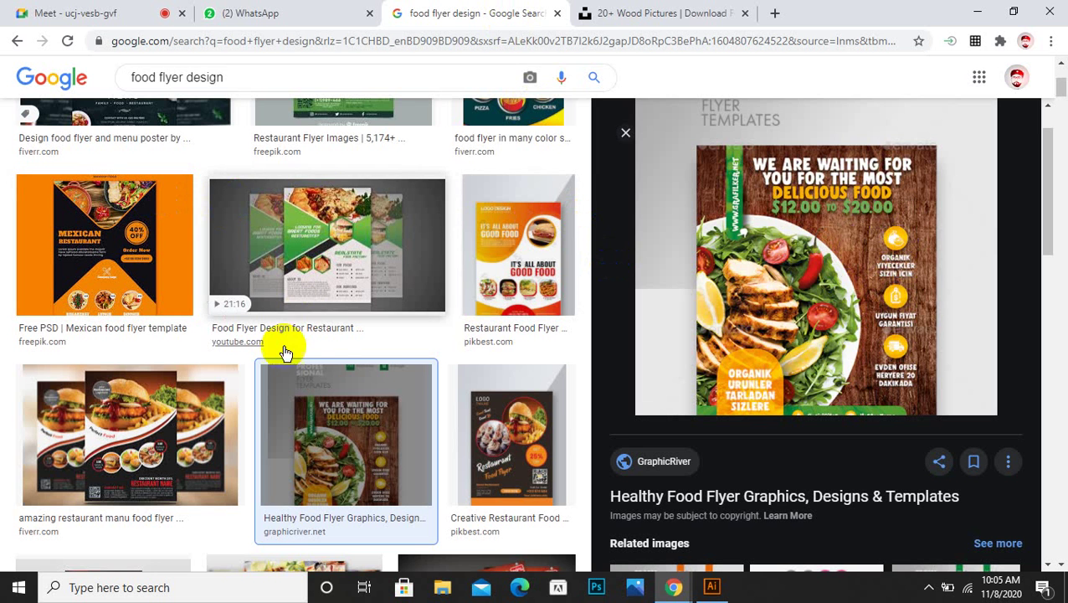
pyautogui.click(519, 444)
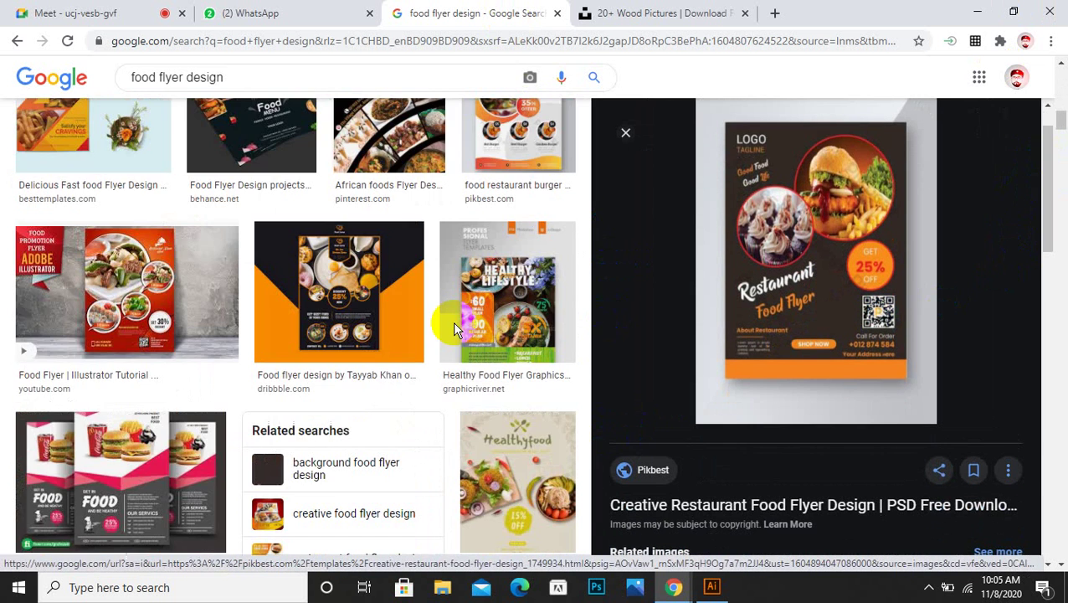
pyautogui.scroll(-5, 458, 329)
pyautogui.click(485, 335)
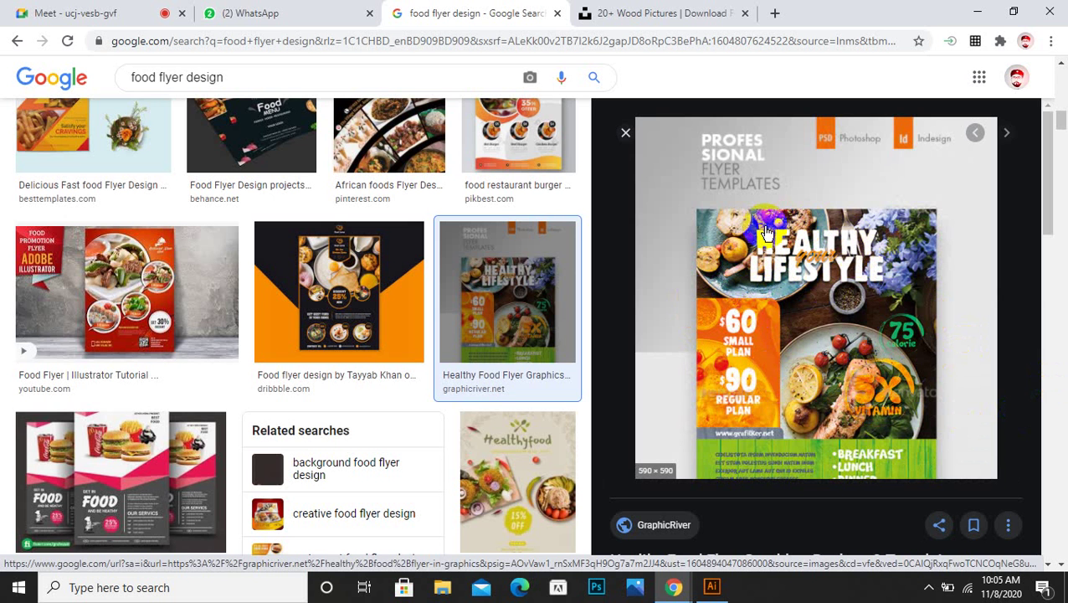
pyautogui.scroll(-2, 836, 374)
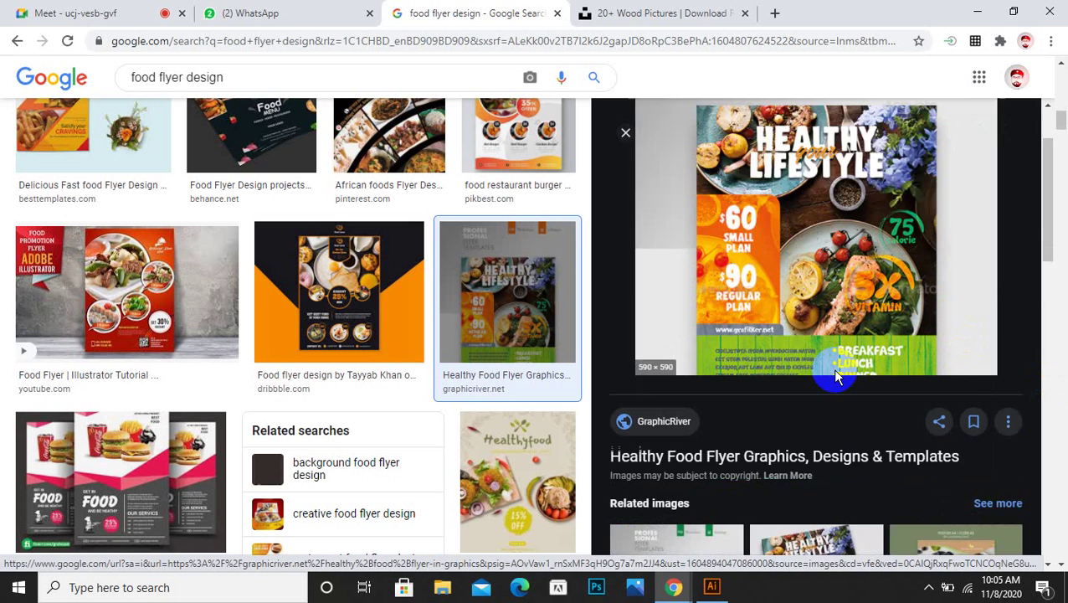
pyautogui.scroll(-3, 835, 375)
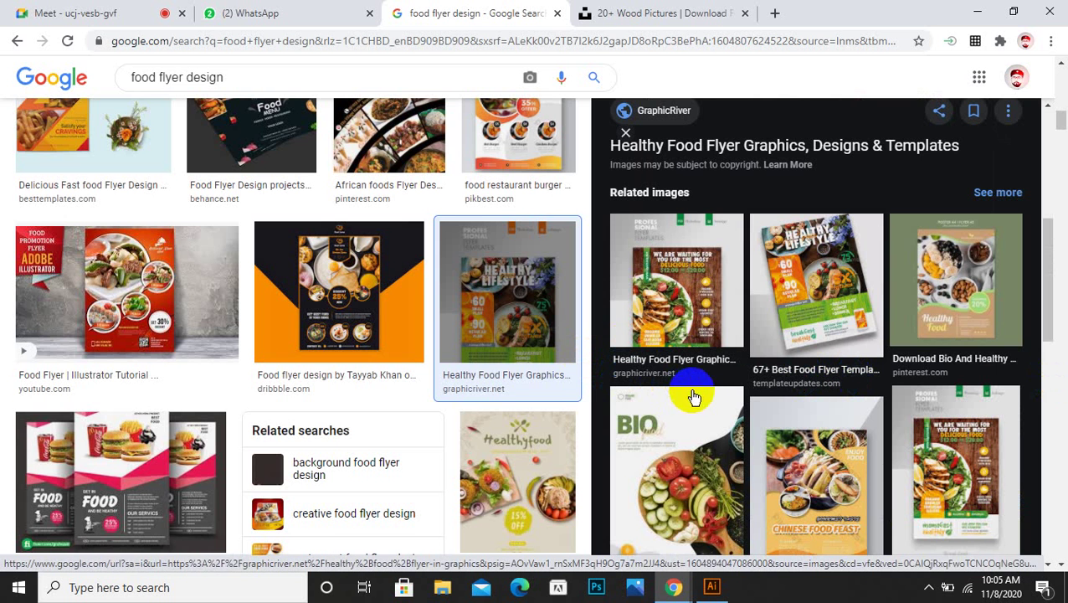
# - Preview the Daily Mockup fast food flyer with the burger on a dark wood background and browse the neighbouring results
pyautogui.scroll(-3, 317, 414)
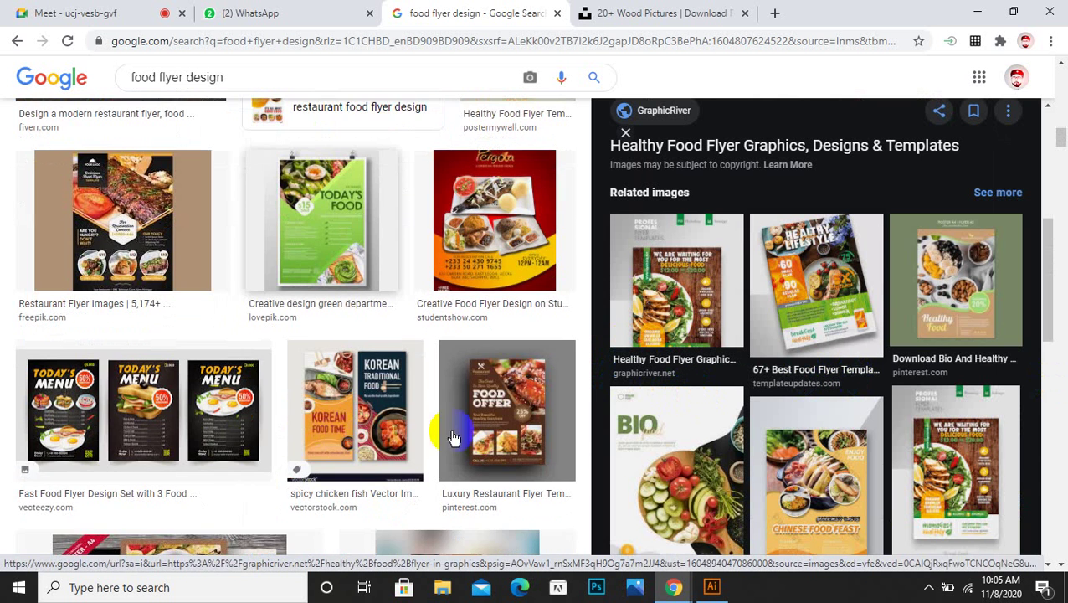
pyautogui.scroll(-3, 469, 423)
pyautogui.click(529, 375)
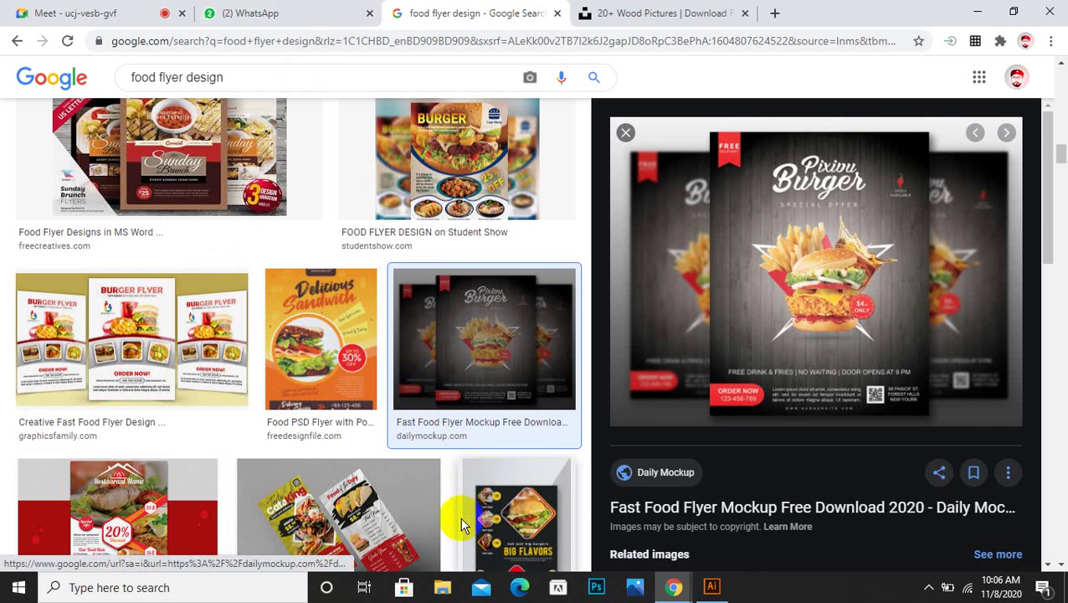
pyautogui.scroll(-5, 431, 532)
pyautogui.scroll(-4, 440, 303)
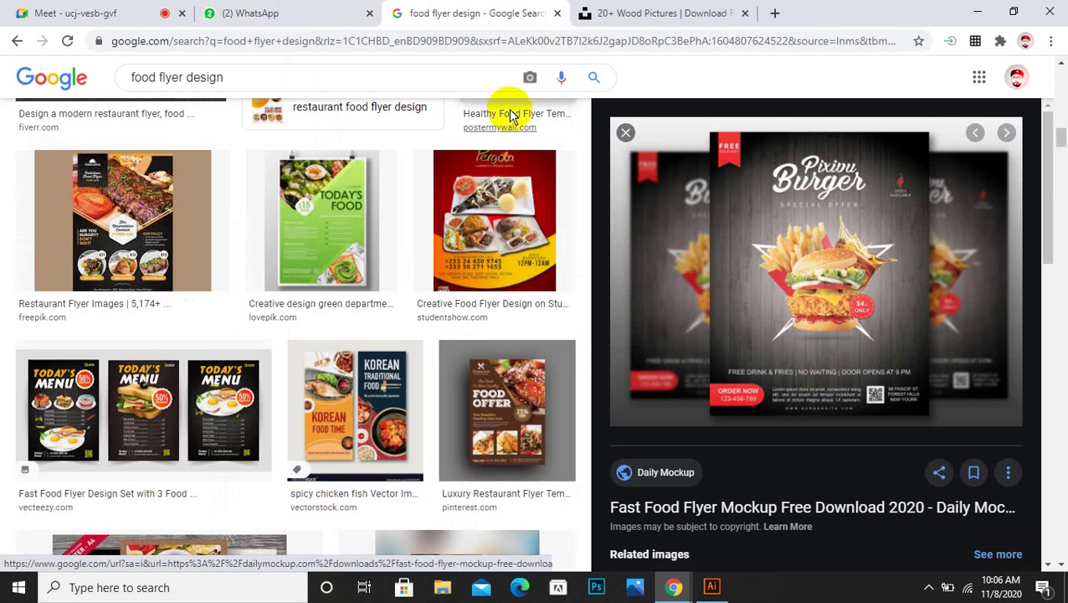
# - Close the Unsplash wood photos tab and preview the VectorStock Korean food flyer in the image results
pyautogui.click(679, 12)
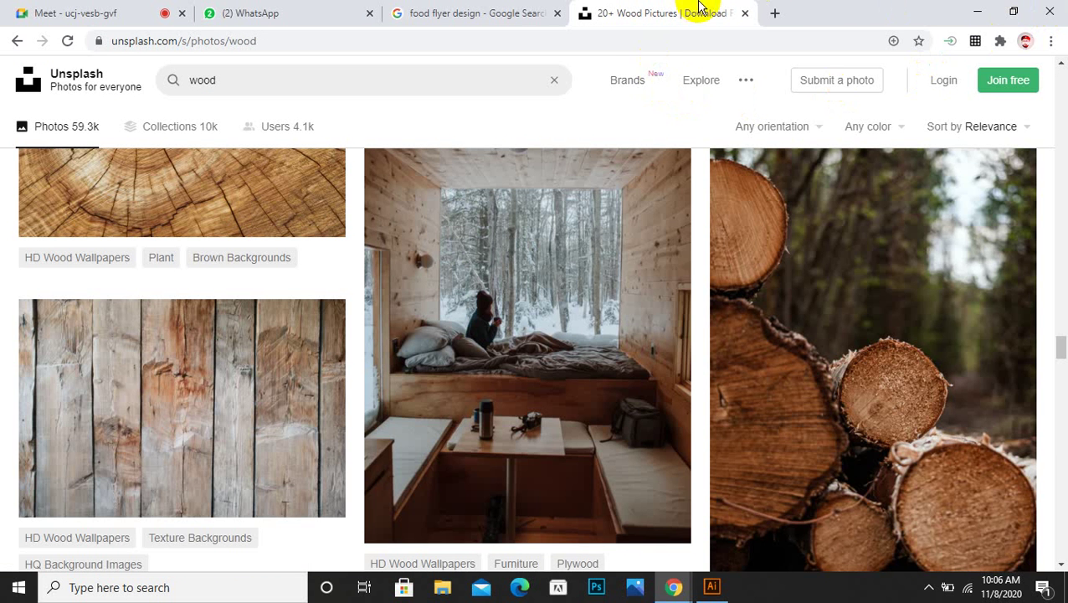
pyautogui.click(744, 14)
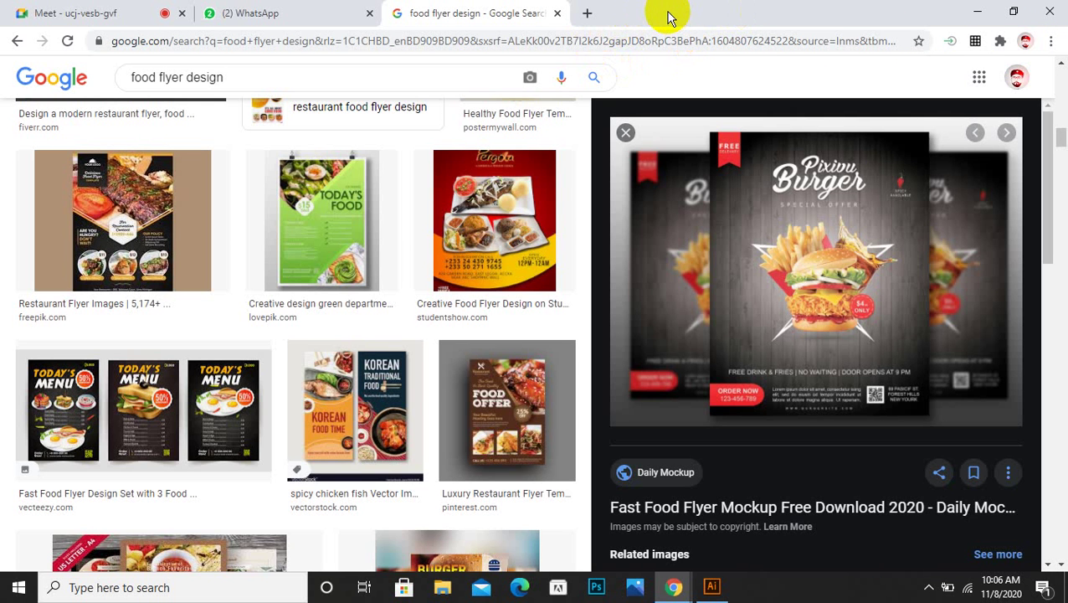
pyautogui.click(349, 431)
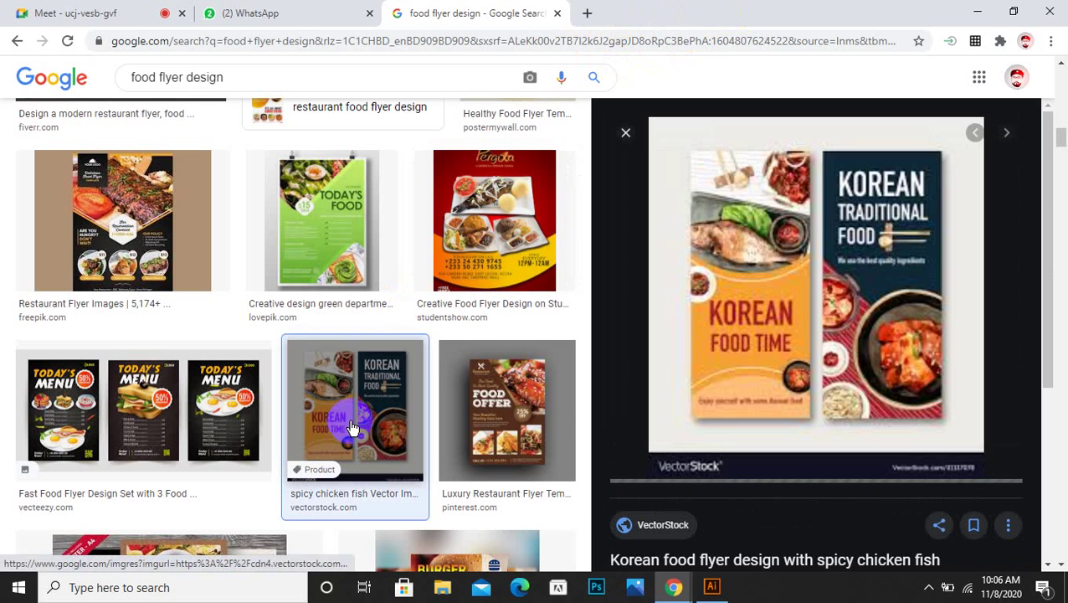
# - Open a new browser tab
pyautogui.click(587, 13)
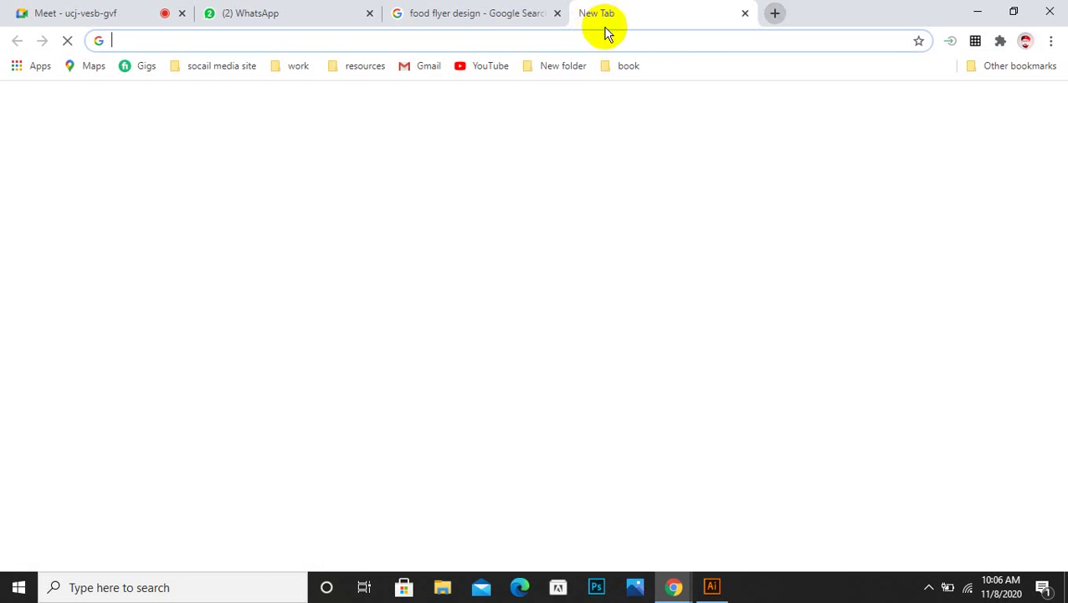